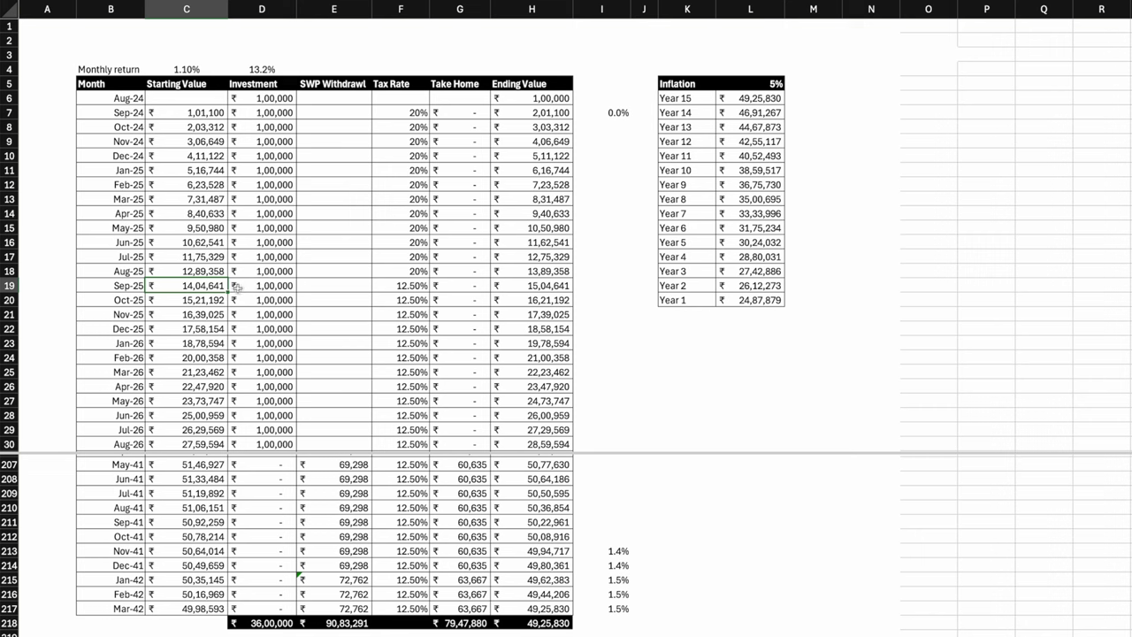
Examine the Apr-27 row's starting value, SWP withdrawal, tax rate and take-home amount, plus the Apr-28 withdrawal.
scroll(258, 286, "down", 4)
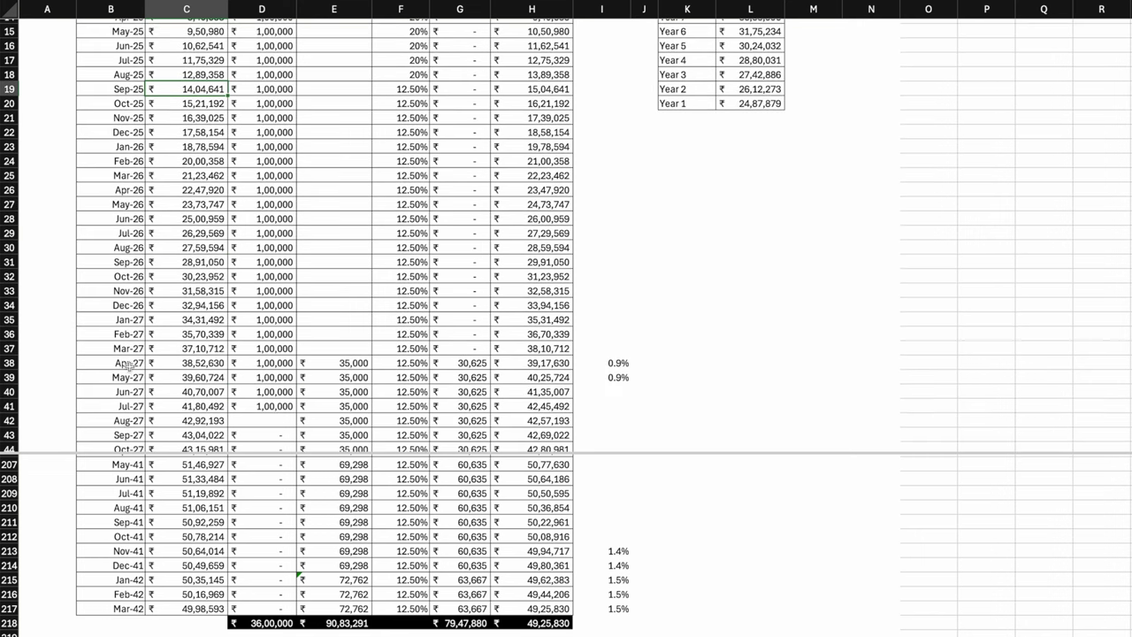
left_click(10, 362)
left_click(362, 363)
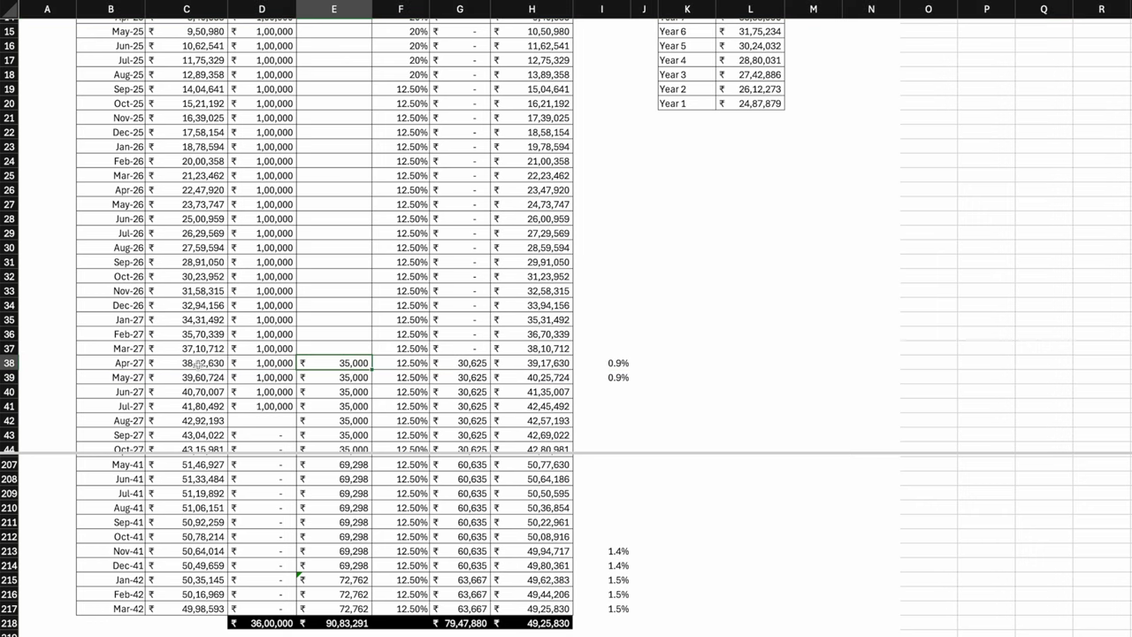
left_click(199, 362)
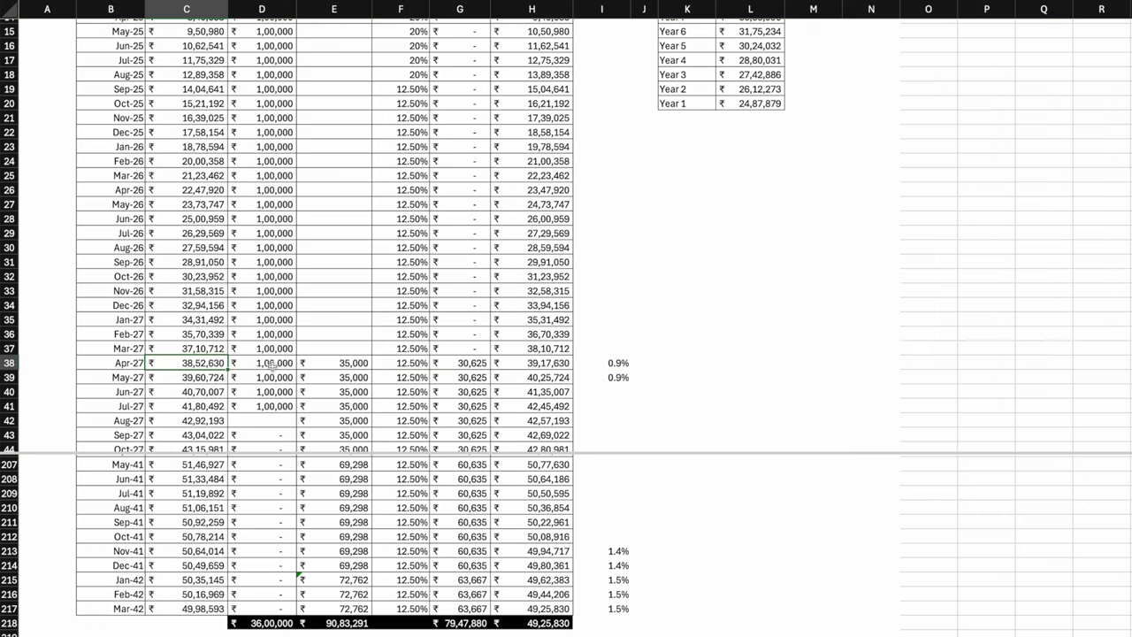
left_click(367, 364)
left_click(398, 364)
left_click(468, 363)
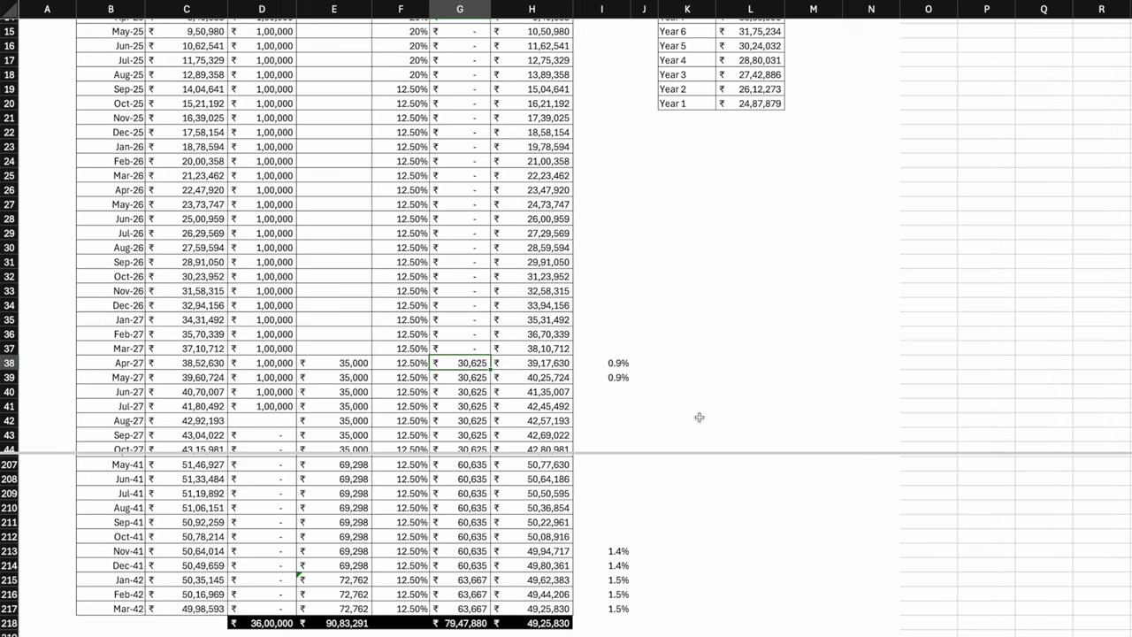
scroll(376, 422, "down", 3)
left_click(357, 395)
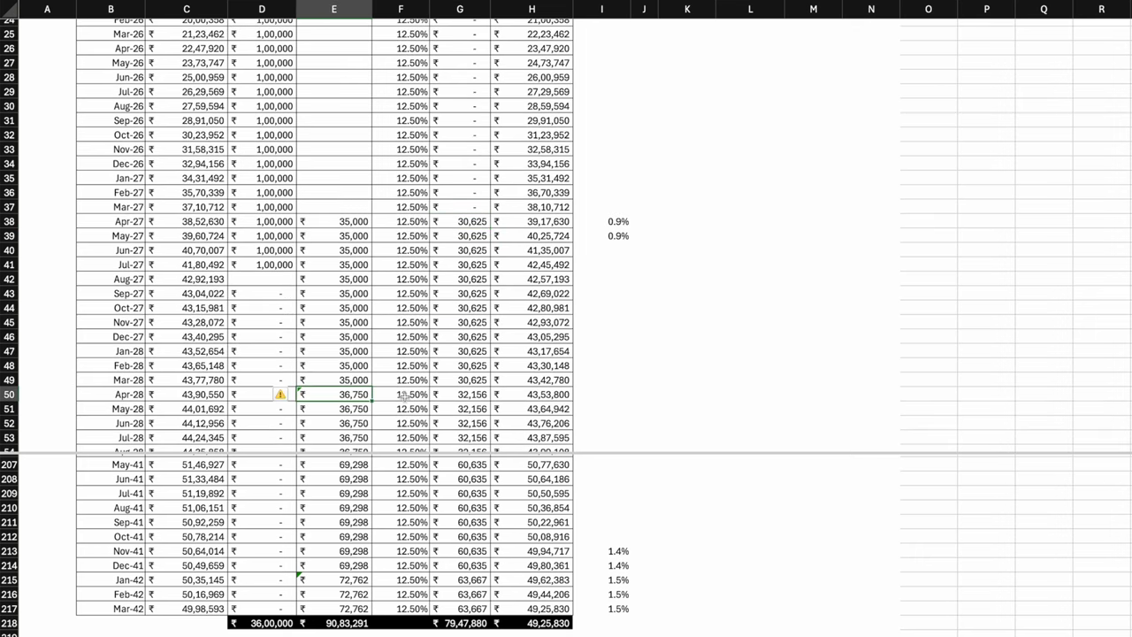
Review the plan from the Jul-27 investment to Mar-42, including the final withdrawals, ending values and percentages in column I.
left_click_drag(265, 265, 139, 264)
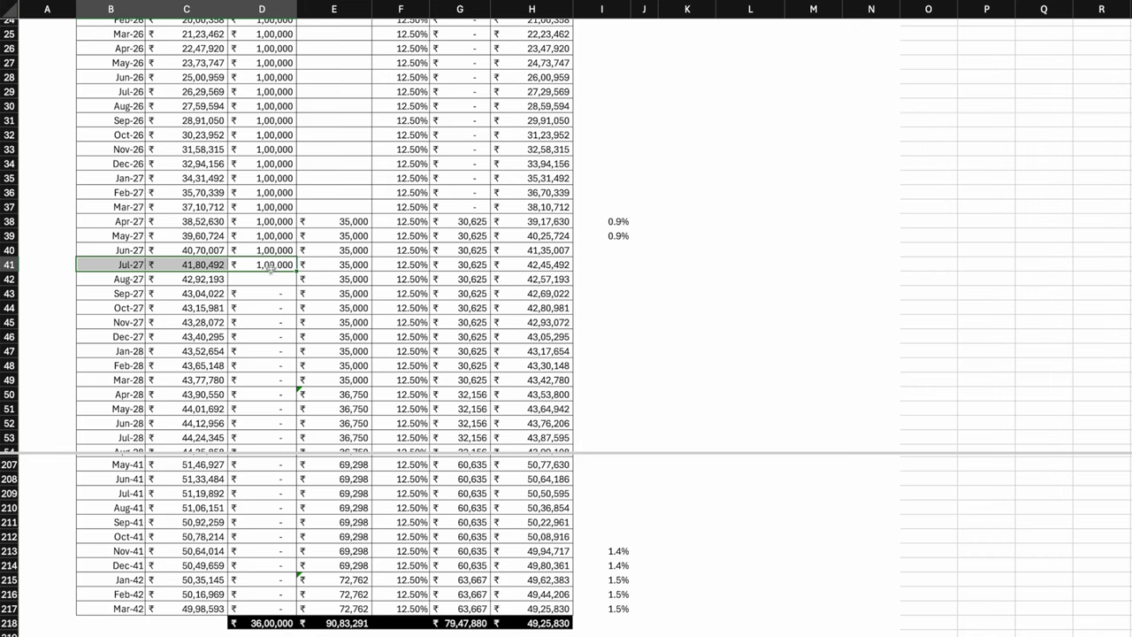
left_click(10, 221)
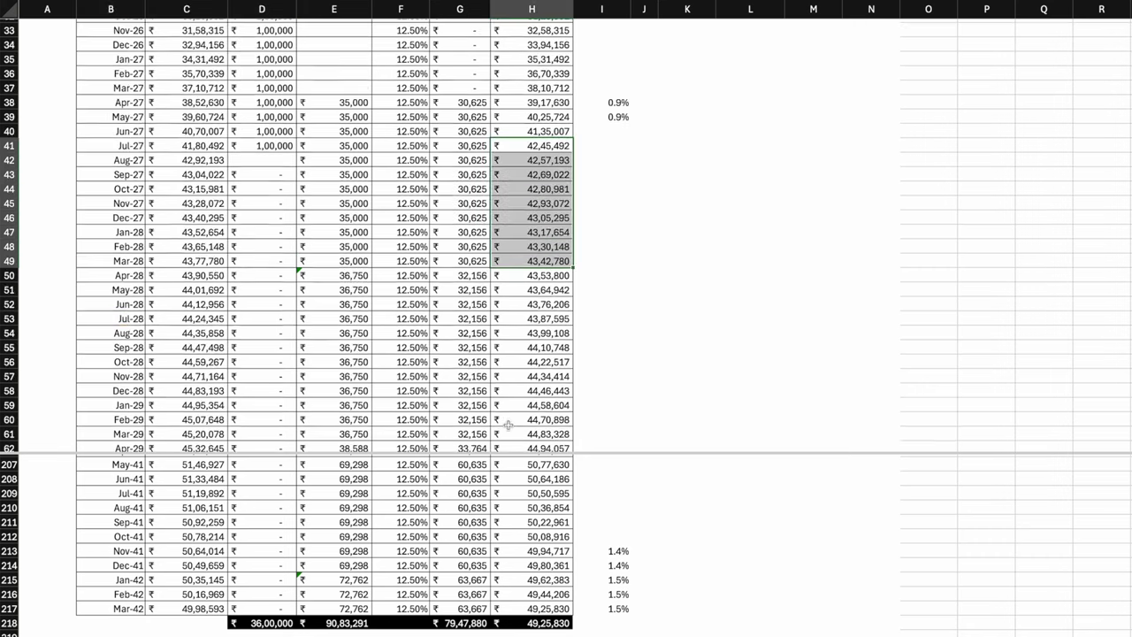
left_click(10, 609, "shift")
left_click(127, 608)
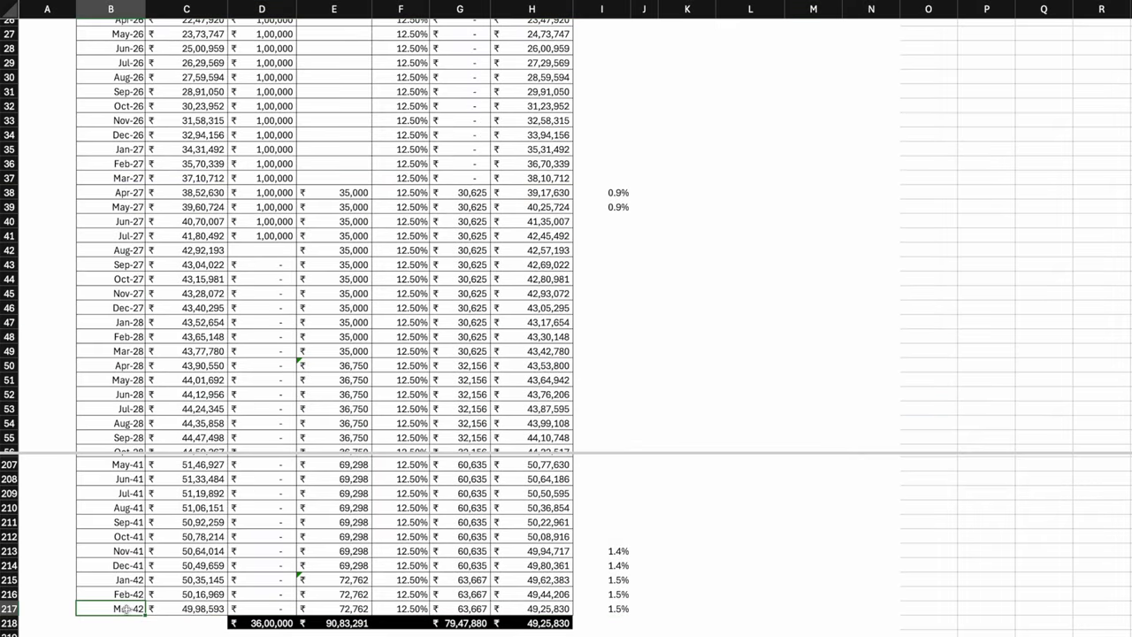
left_click(360, 609)
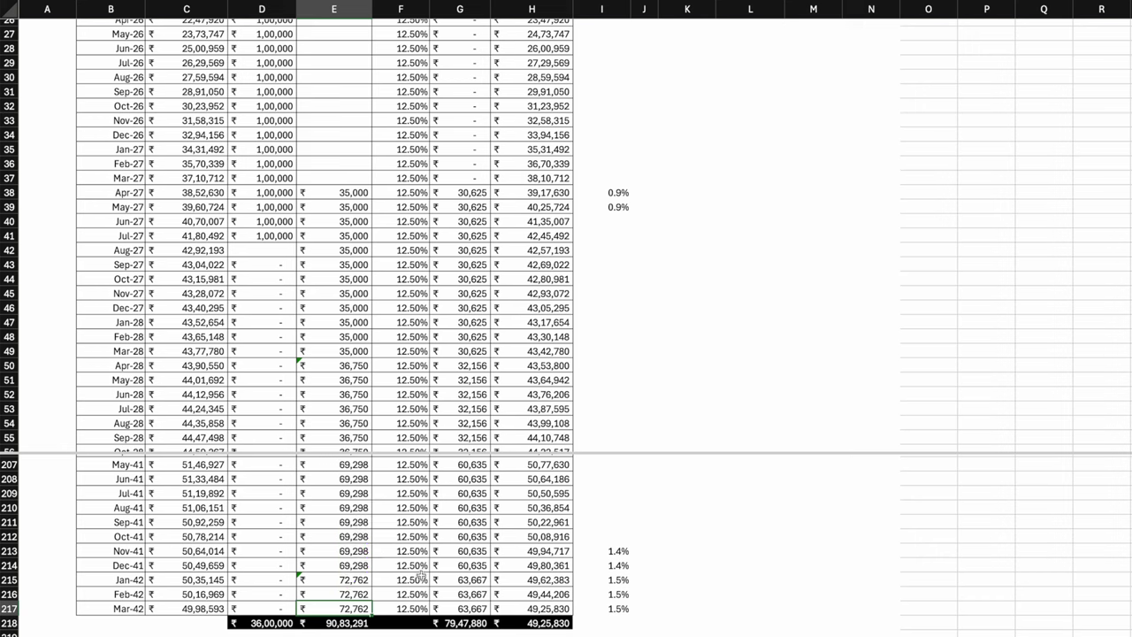
left_click_drag(535, 608, 543, 523)
left_click_drag(11, 522, 9, 616)
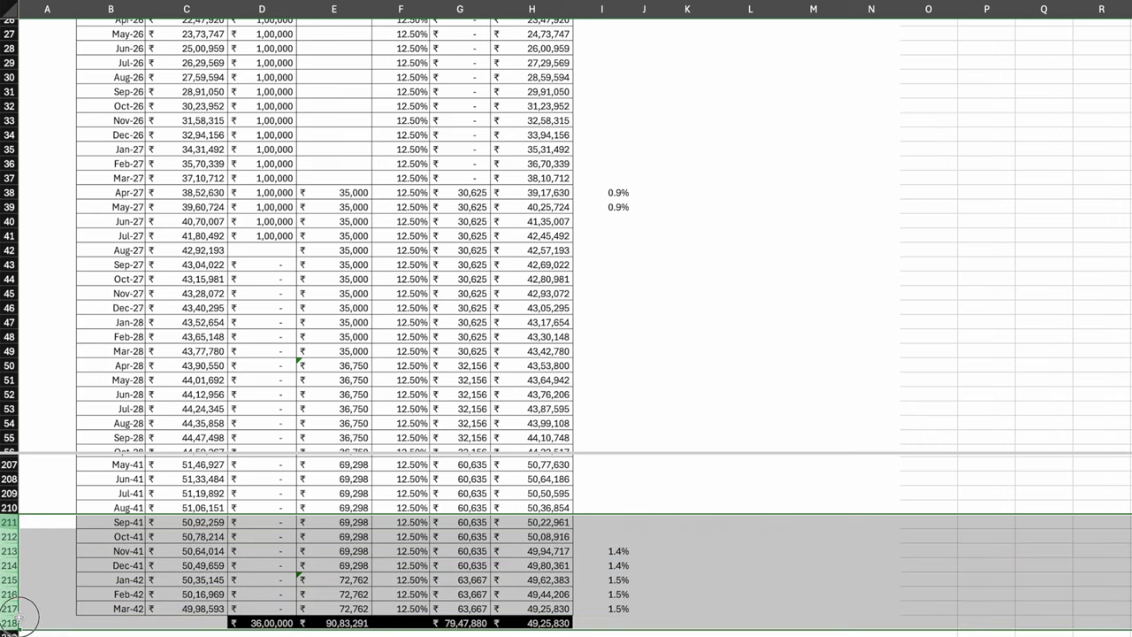
left_click_drag(610, 551, 614, 608)
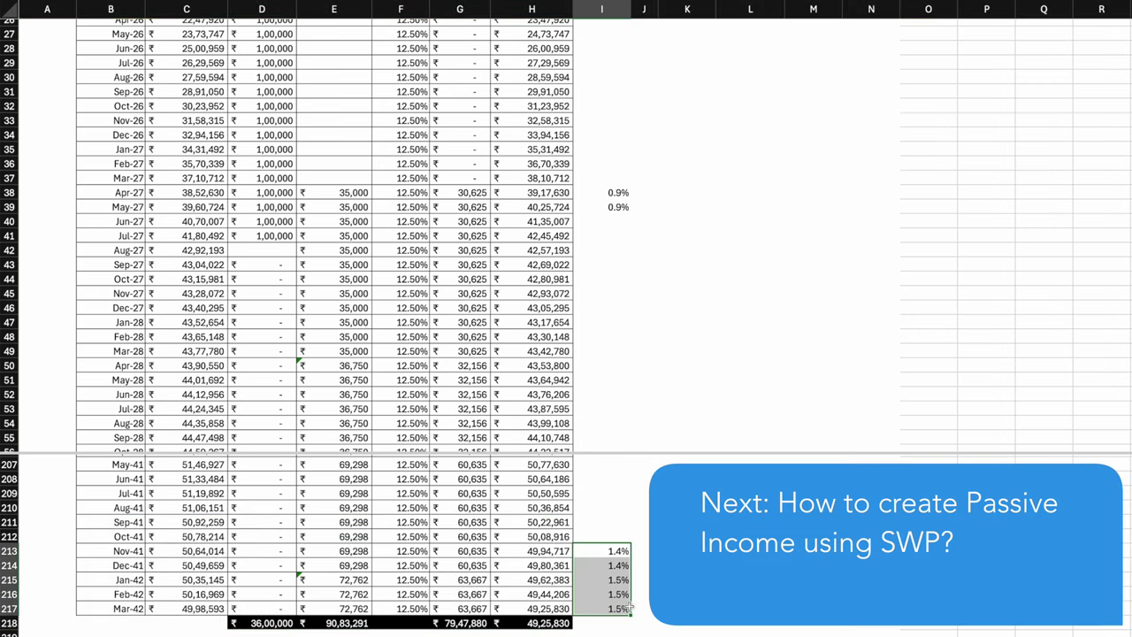
Inspect the Apr-27 and May-27 percentages, the Investment column from Aug-27 onward, and the final ending value in row 218.
left_click_drag(616, 192, 616, 207)
left_click(861, 348)
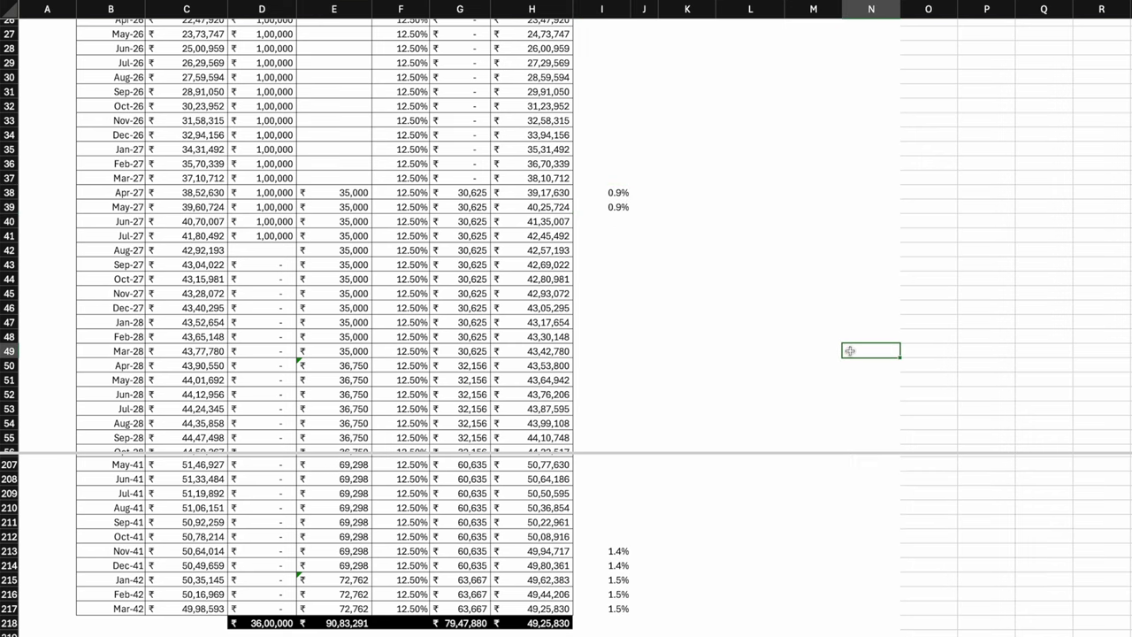
left_click_drag(256, 250, 256, 393)
left_click(542, 623)
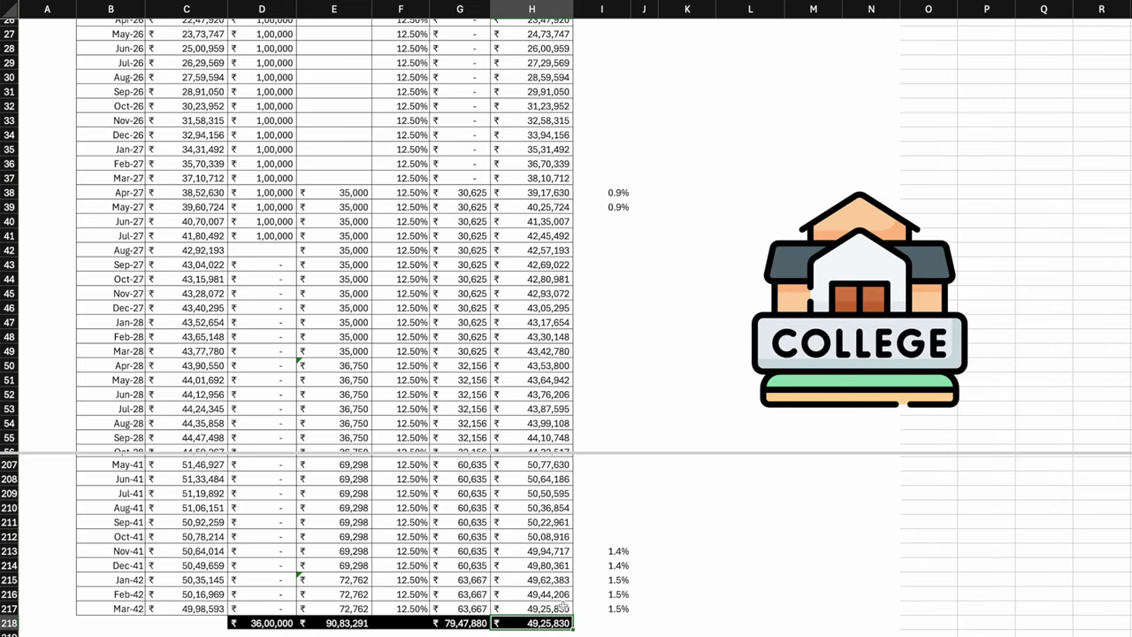
left_click(607, 207)
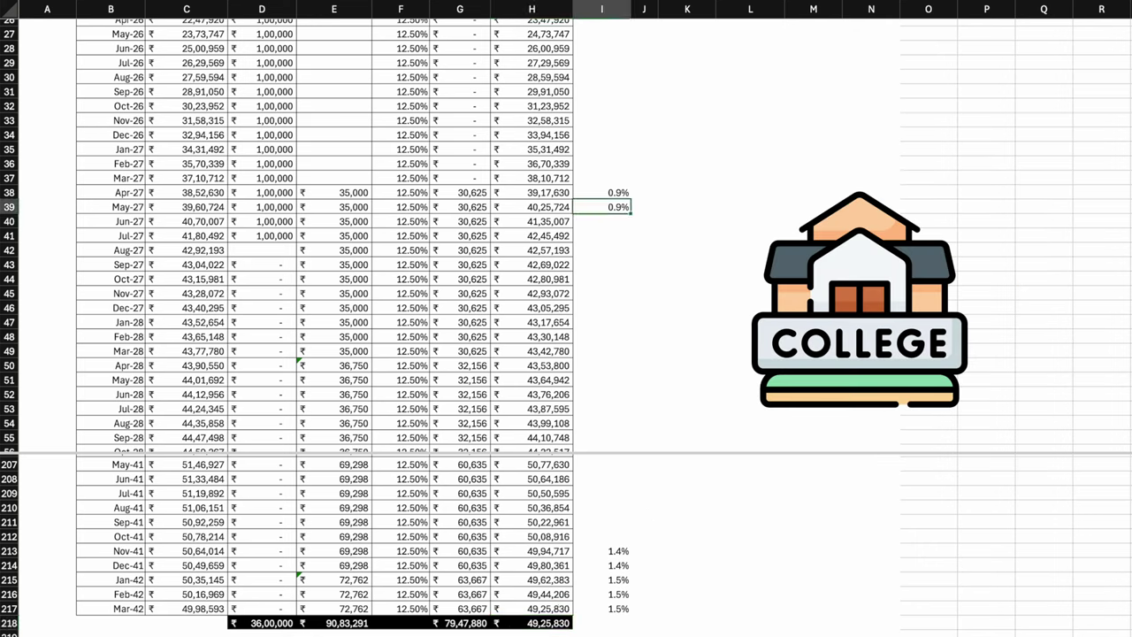
Compare the Year 15 and Year 1 amounts in the Inflation table.
scroll(557, 191, "up", 8)
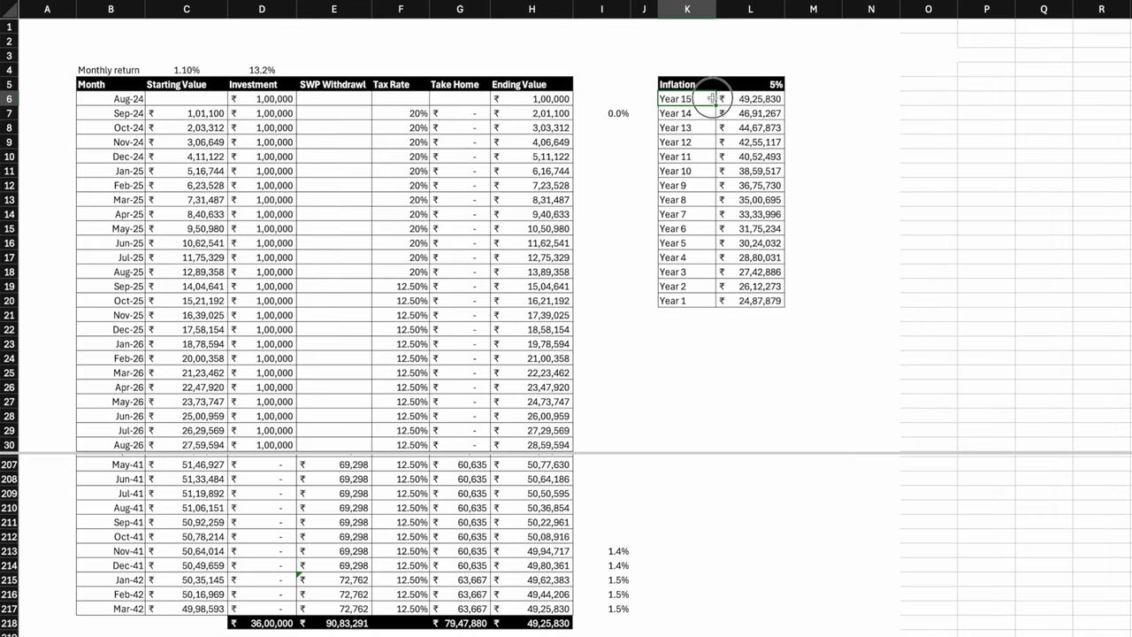
left_click_drag(698, 99, 752, 99)
left_click_drag(717, 300, 747, 299)
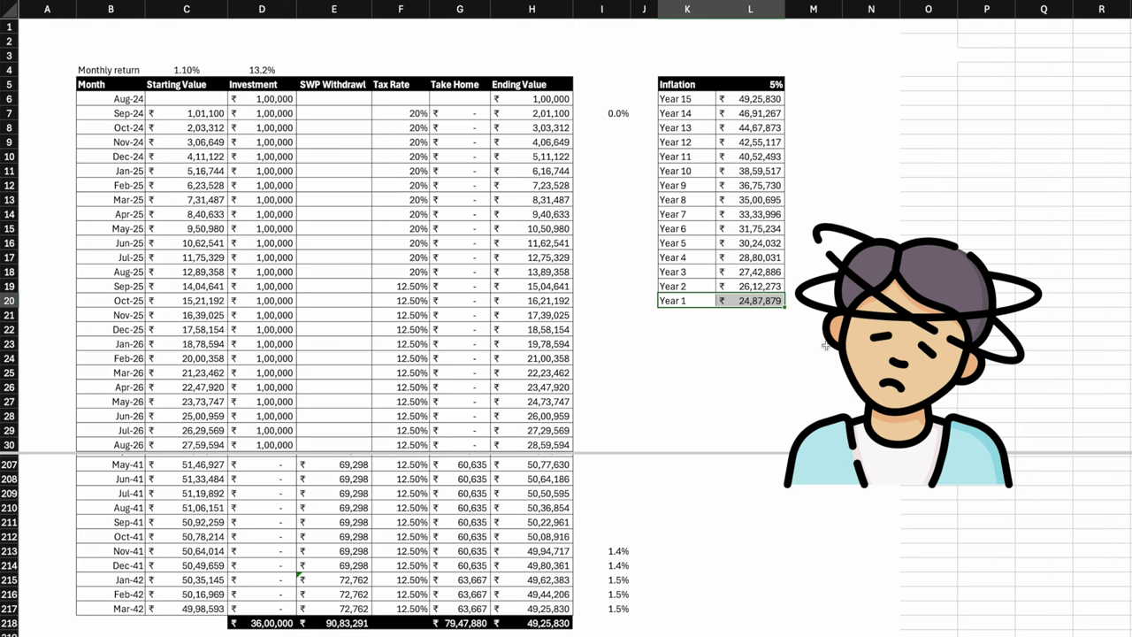
left_click(742, 344)
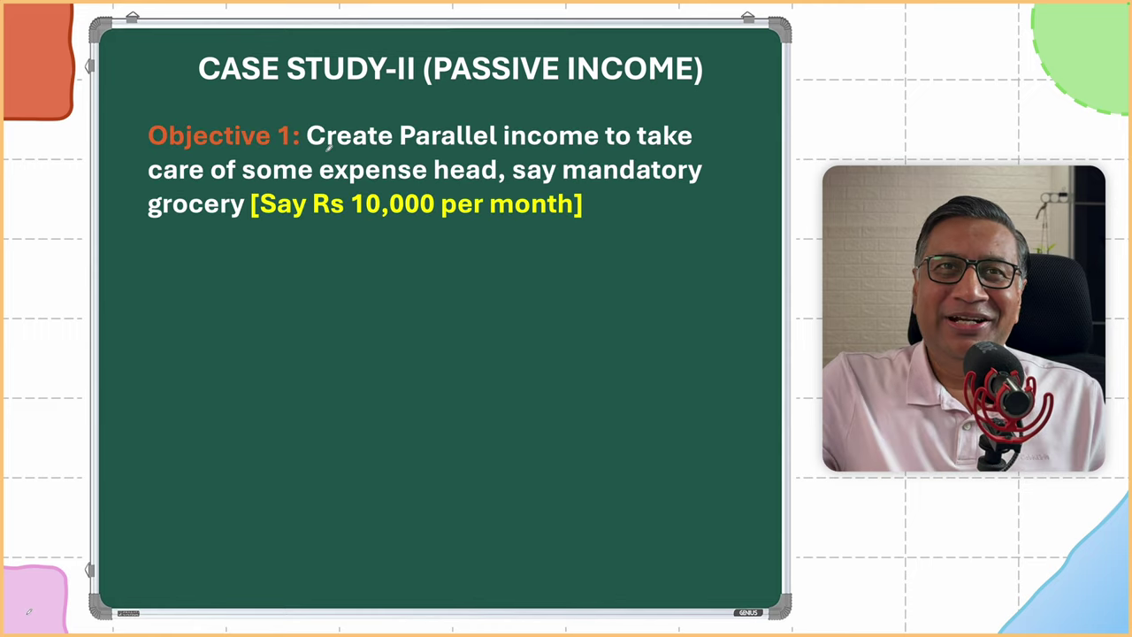
left_click_drag(320, 153, 701, 155)
left_click_drag(177, 184, 495, 186)
left_click_drag(589, 188, 685, 185)
key("Right")
left_click_drag(150, 224, 216, 227)
key("Right")
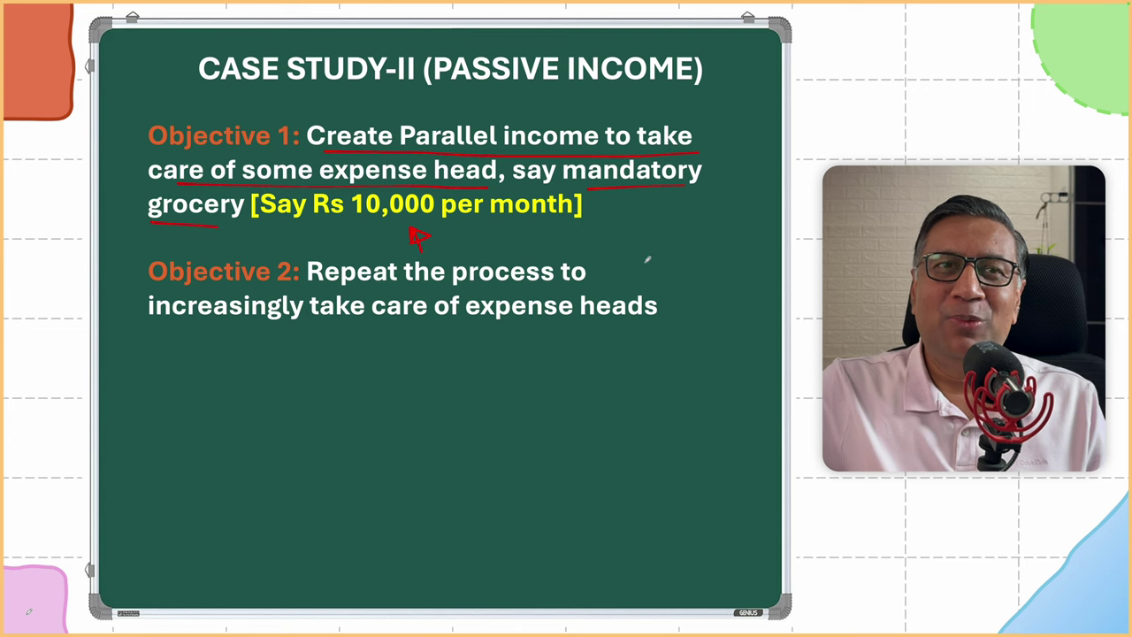
left_click_drag(628, 238, 686, 311)
left_click_drag(167, 252, 182, 328)
key("Right")
mouse_move(215, 396)
left_mouse_down()
mouse_move(215, 426)
mouse_move(230, 426)
left_mouse_up()
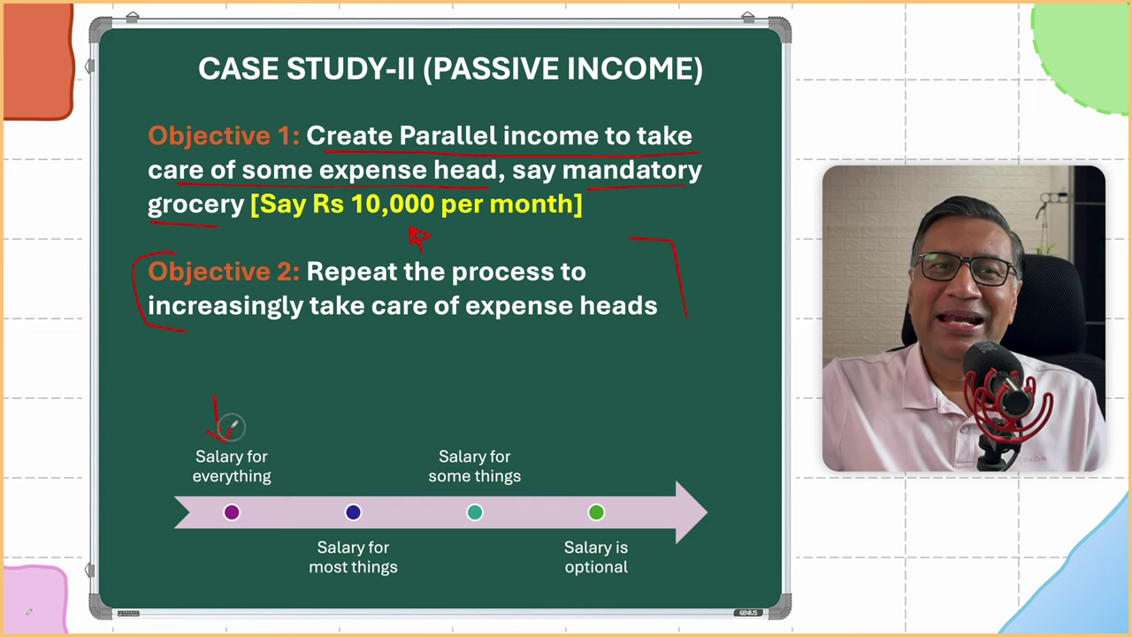
mouse_move(324, 429)
left_mouse_down()
mouse_move(332, 470)
mouse_move(349, 475)
left_mouse_up()
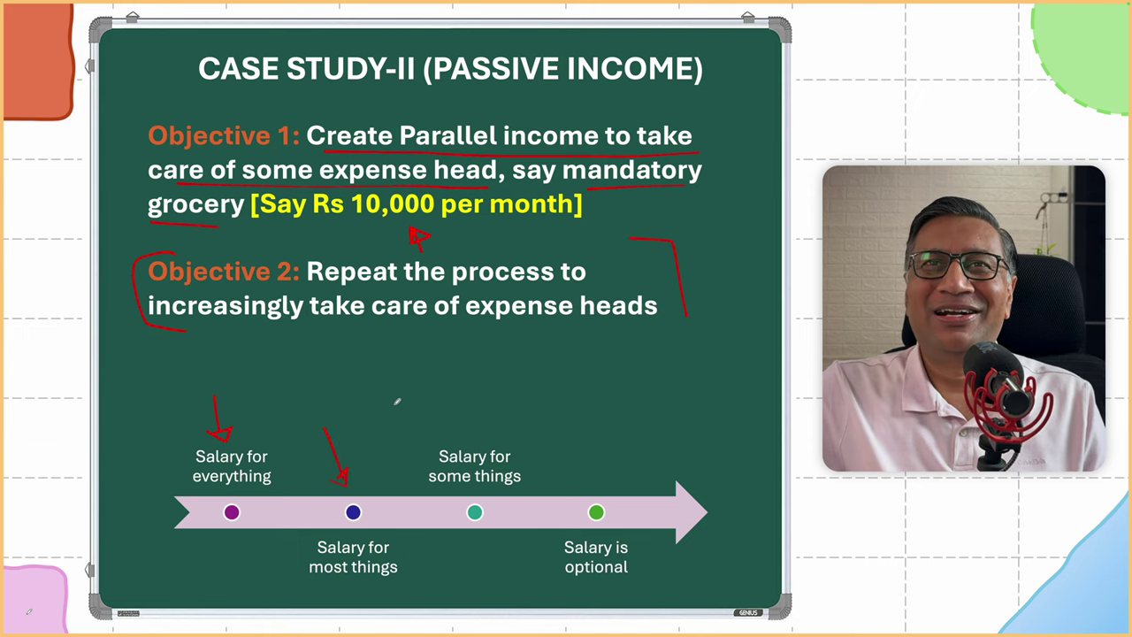
left_click_drag(436, 418, 456, 439)
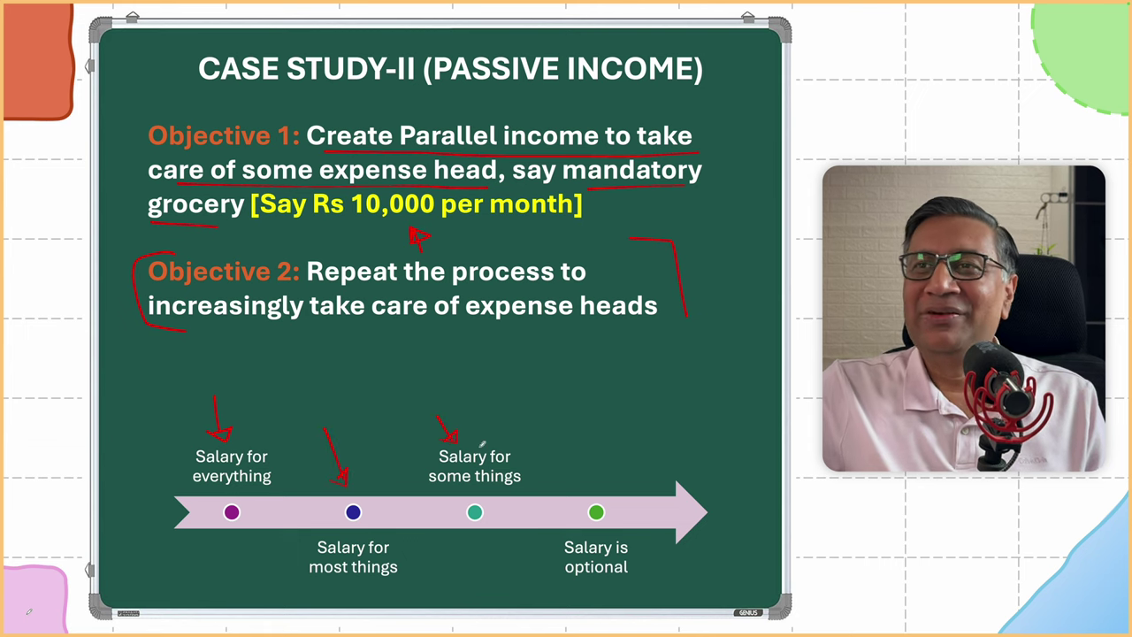
left_click_drag(646, 460, 634, 498)
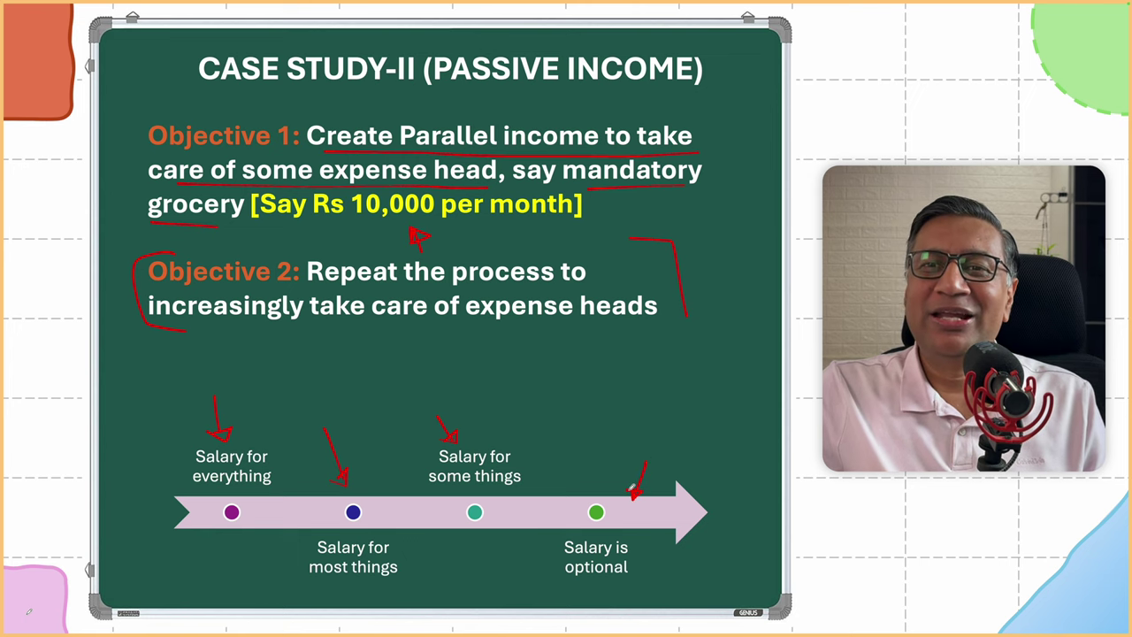
key("e")
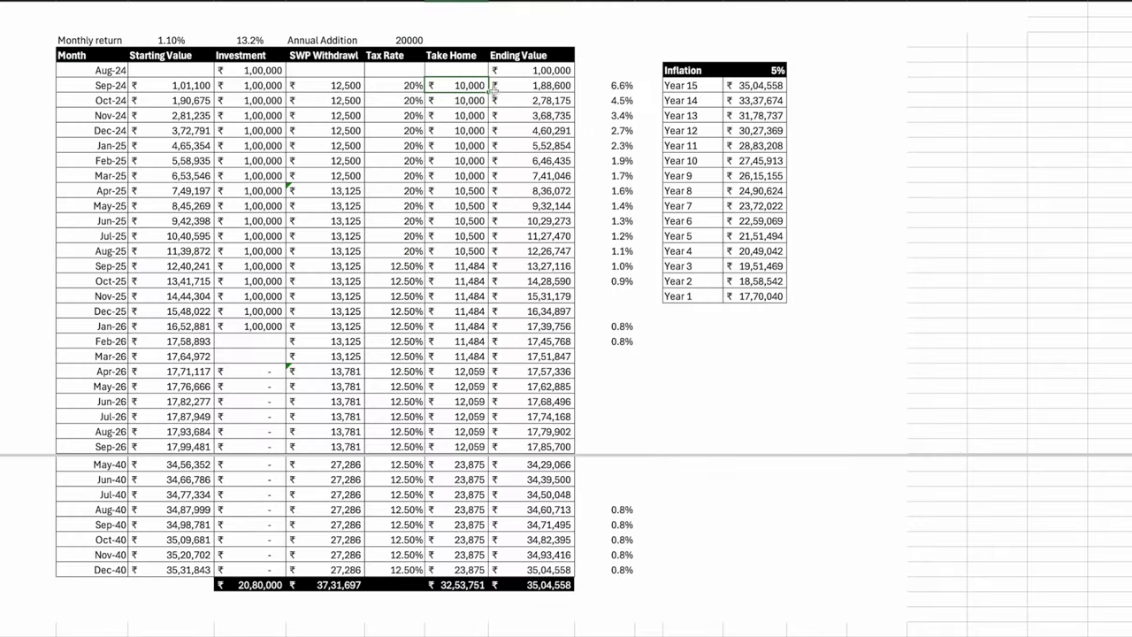
Examine the passive-income sheet's Investment, SWP Withdrawl and Tax Rate columns and the percentages beside the table for the investment months.
left_click_drag(262, 71, 257, 338)
left_click_drag(329, 89, 336, 328)
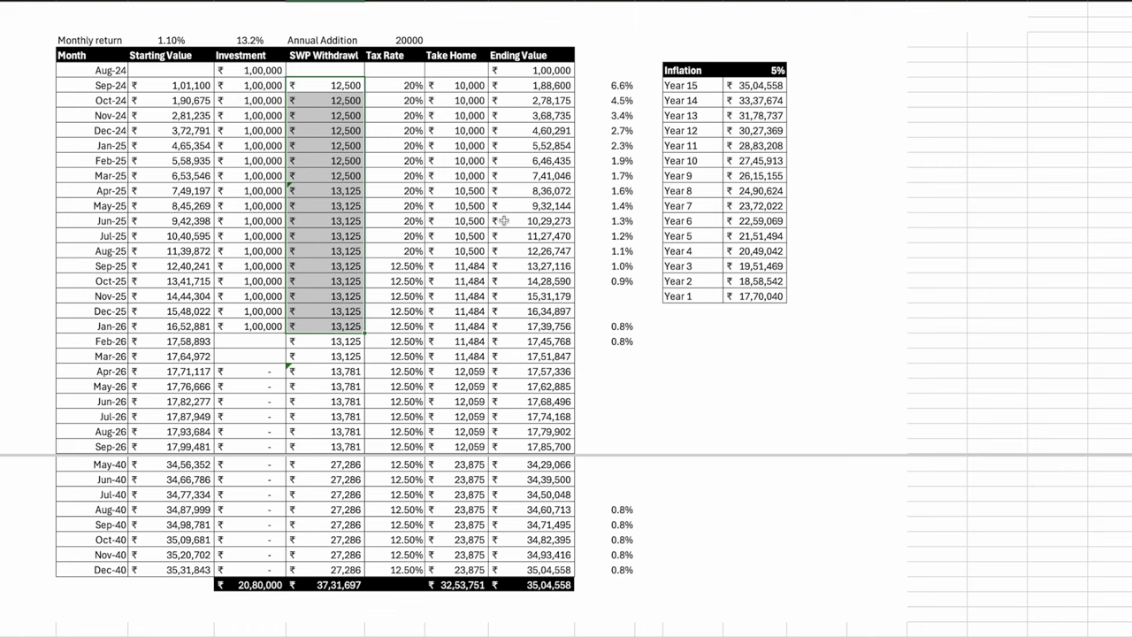
left_click(609, 113)
left_click_drag(619, 86, 622, 282)
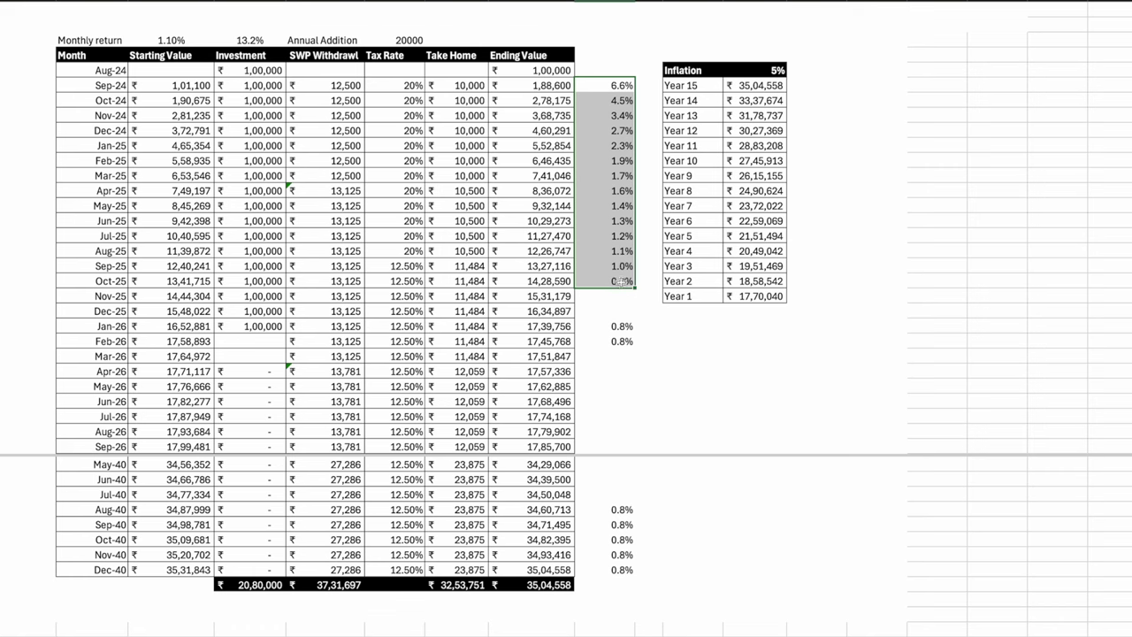
left_click_drag(393, 86, 394, 252)
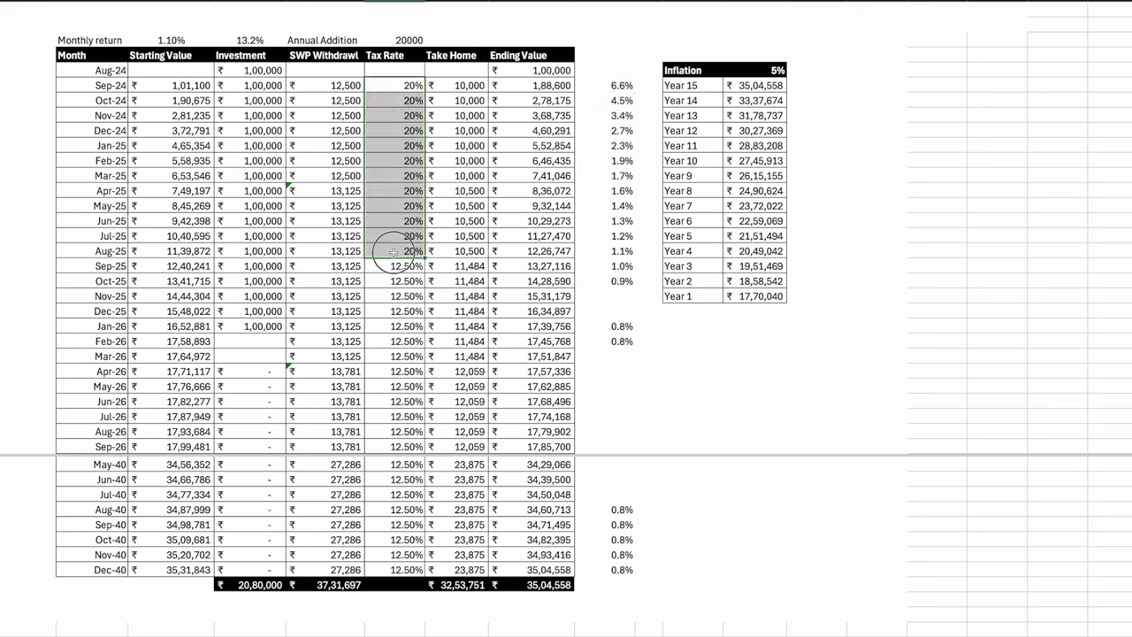
left_click_drag(394, 266, 404, 327)
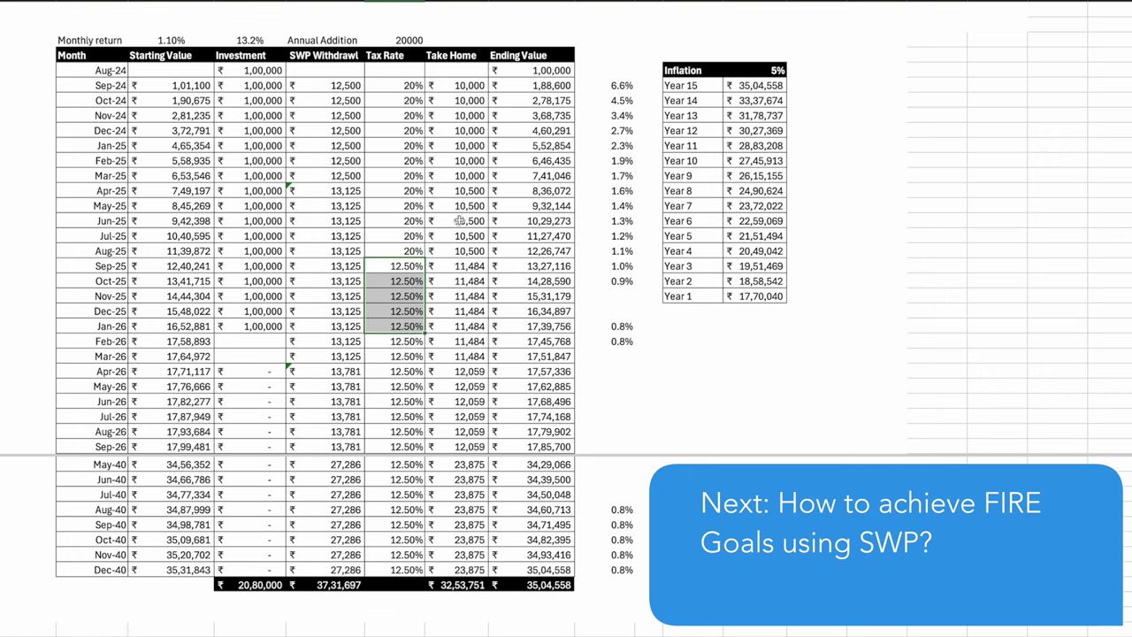
Trace the Aug-24 investment through the Sep-24 starting value, investment, withdrawal and take-home, and check the Sep-25 take-home and tax rate.
left_click(264, 70)
left_click(200, 86)
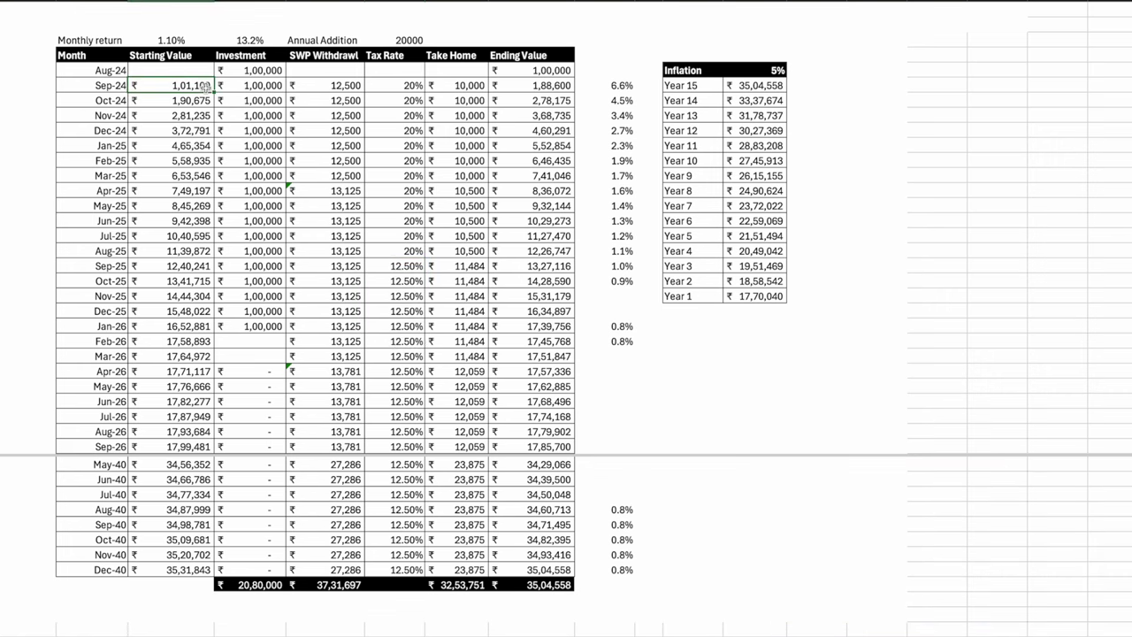
left_click(255, 86)
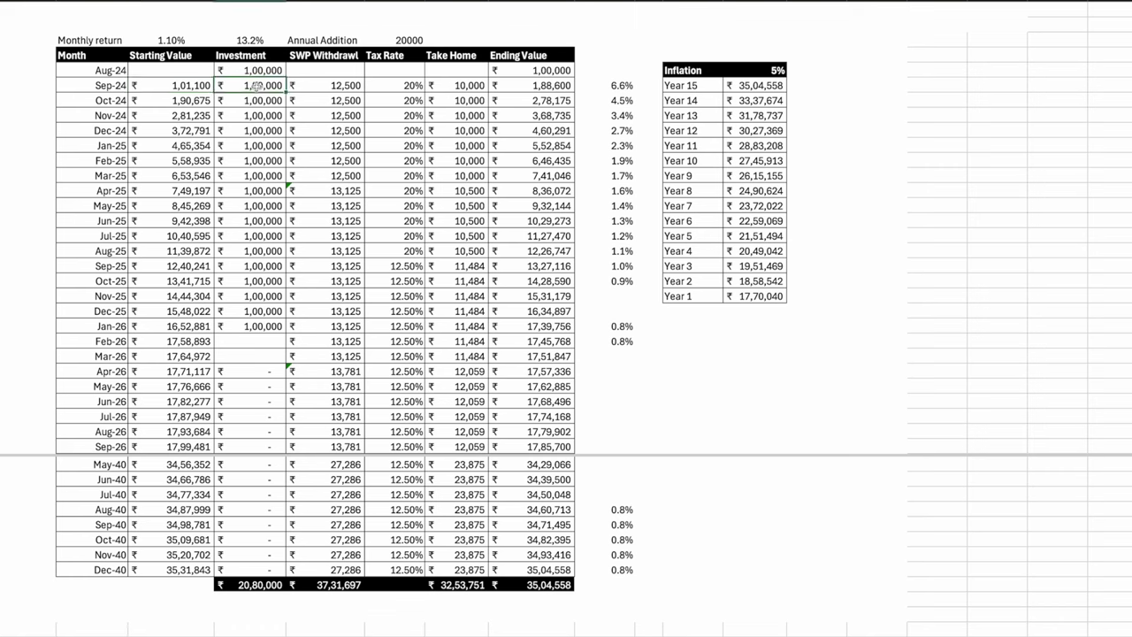
left_click(333, 85)
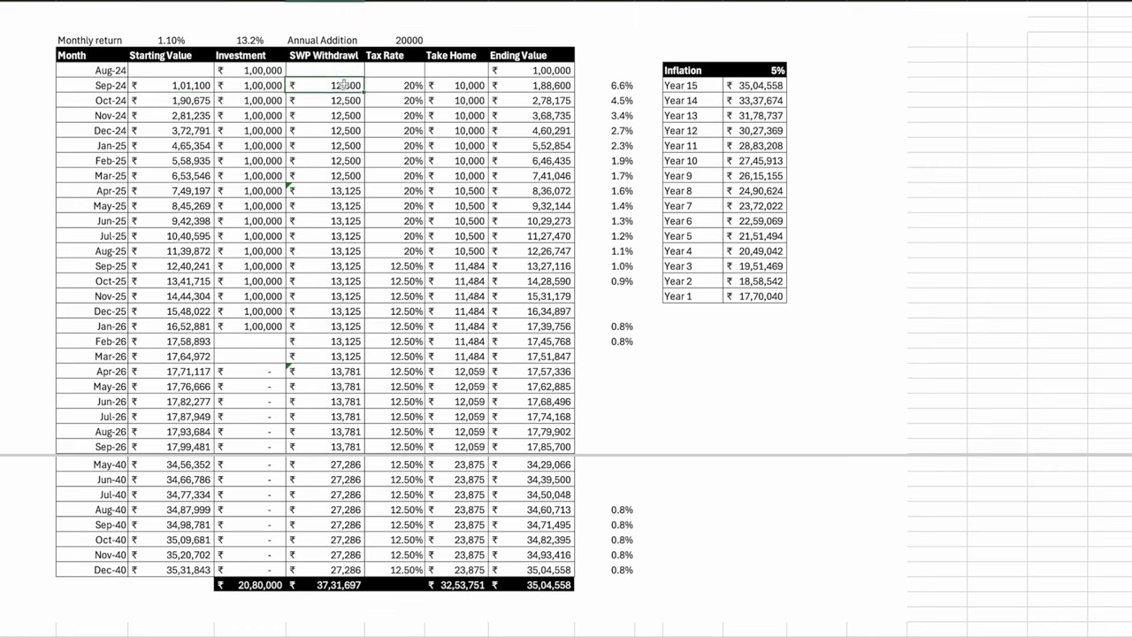
left_click(453, 86)
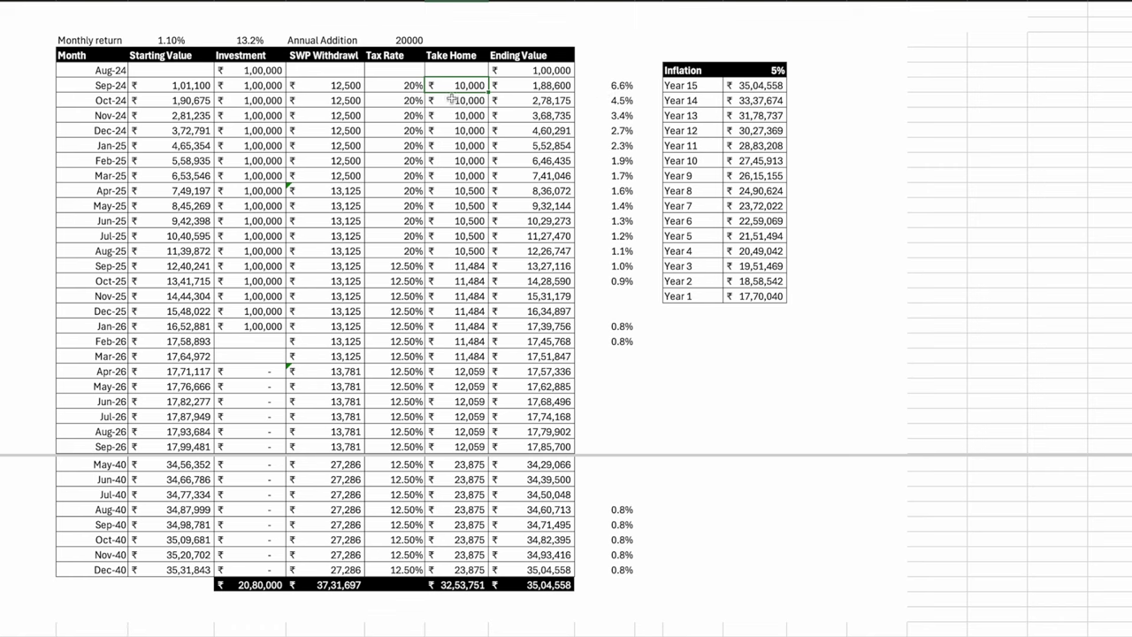
left_click(456, 281)
left_click(459, 267)
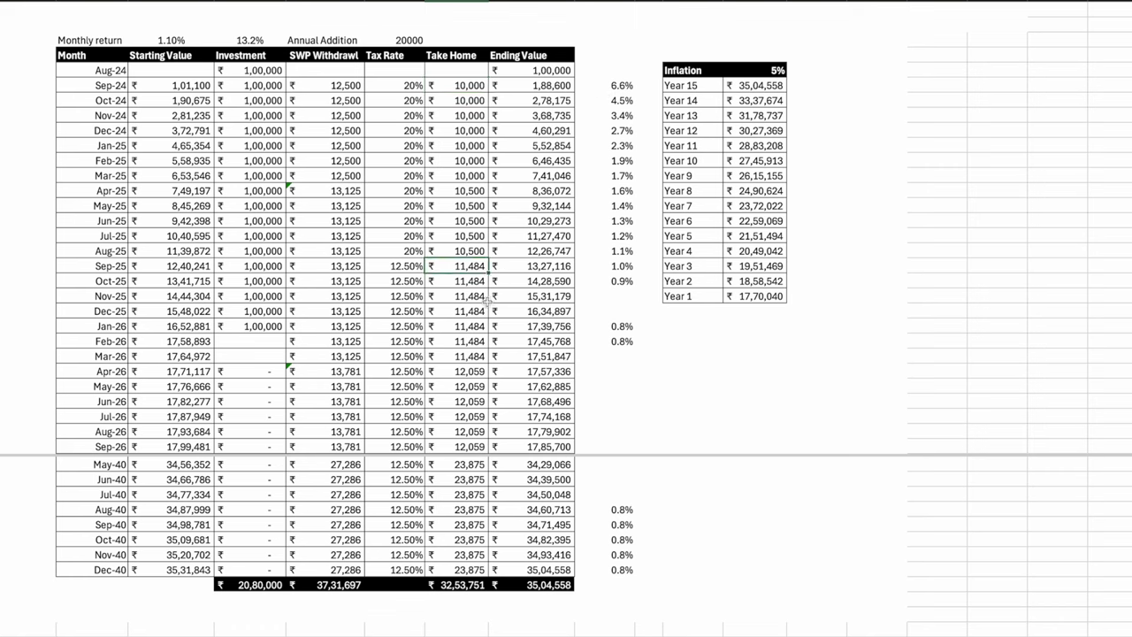
left_click(415, 265)
Inspect the Apr-25 withdrawal row, the take-home amounts from Sep-24 to Feb-26, and the investments from Aug-24 to Jan-26.
left_click_drag(93, 190, 372, 190)
left_click(394, 190)
left_click(337, 190)
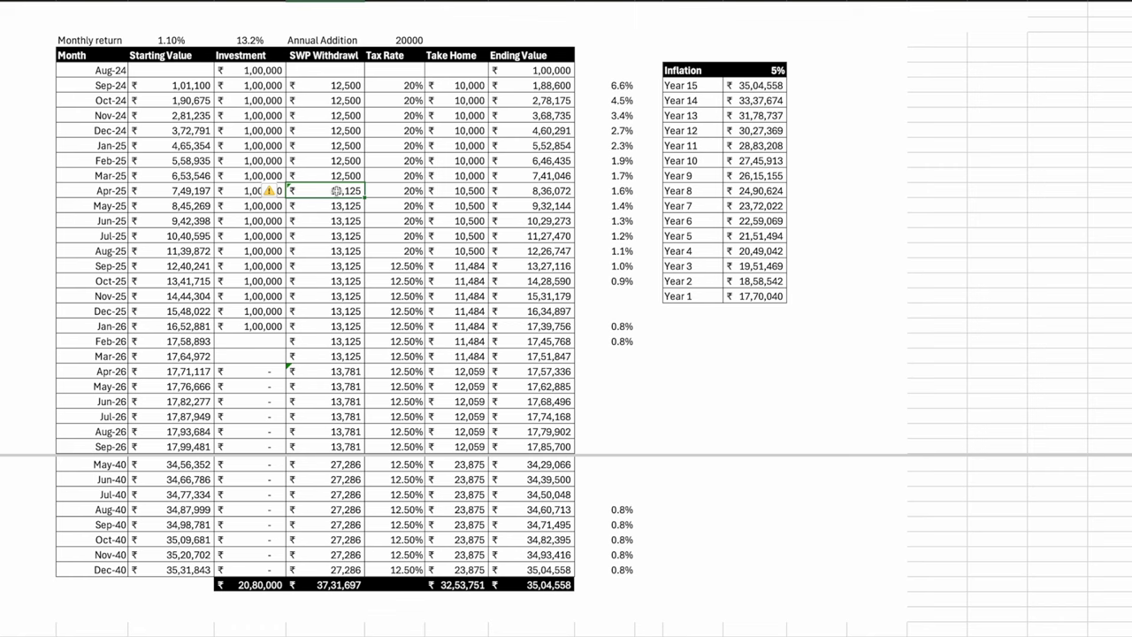
left_click_drag(455, 85, 467, 345)
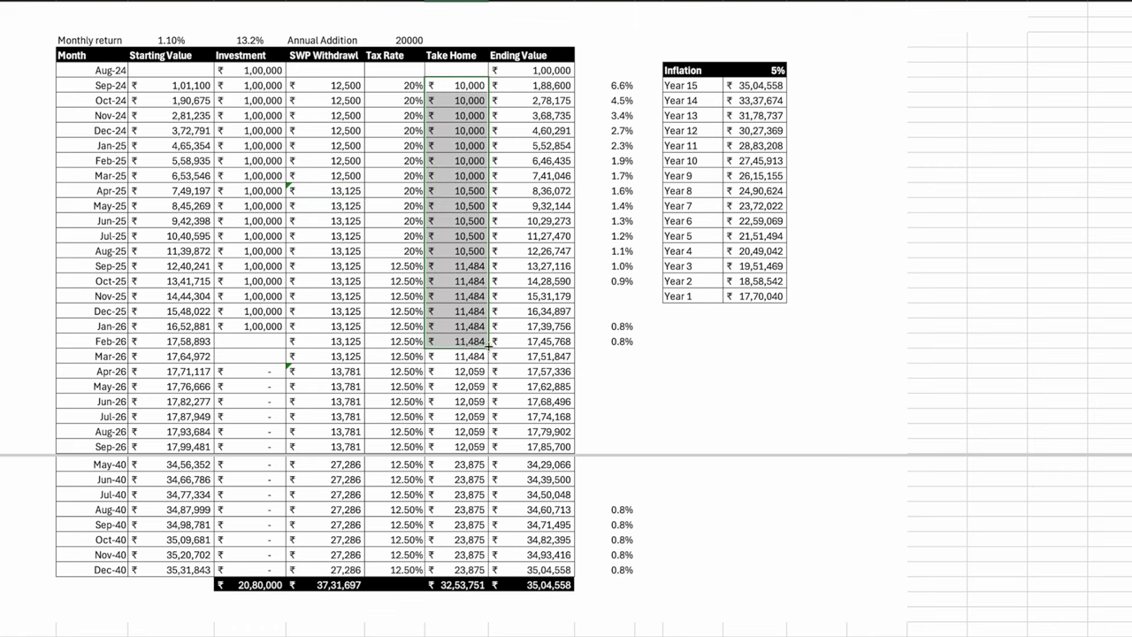
mouse_move(252, 326)
left_mouse_down()
mouse_move(271, 147)
mouse_move(262, 71)
left_mouse_up()
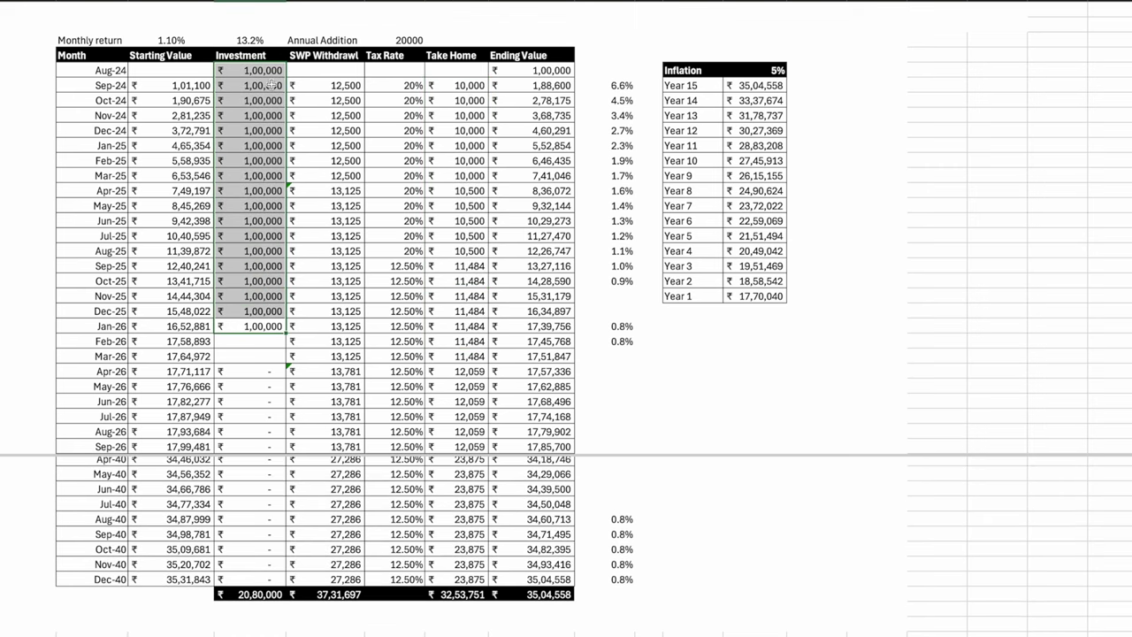
Examine the Investment column from the end of the regular monthly investments in early 2026 to the Dec-26 annual addition.
scroll(256, 367, "down", 3)
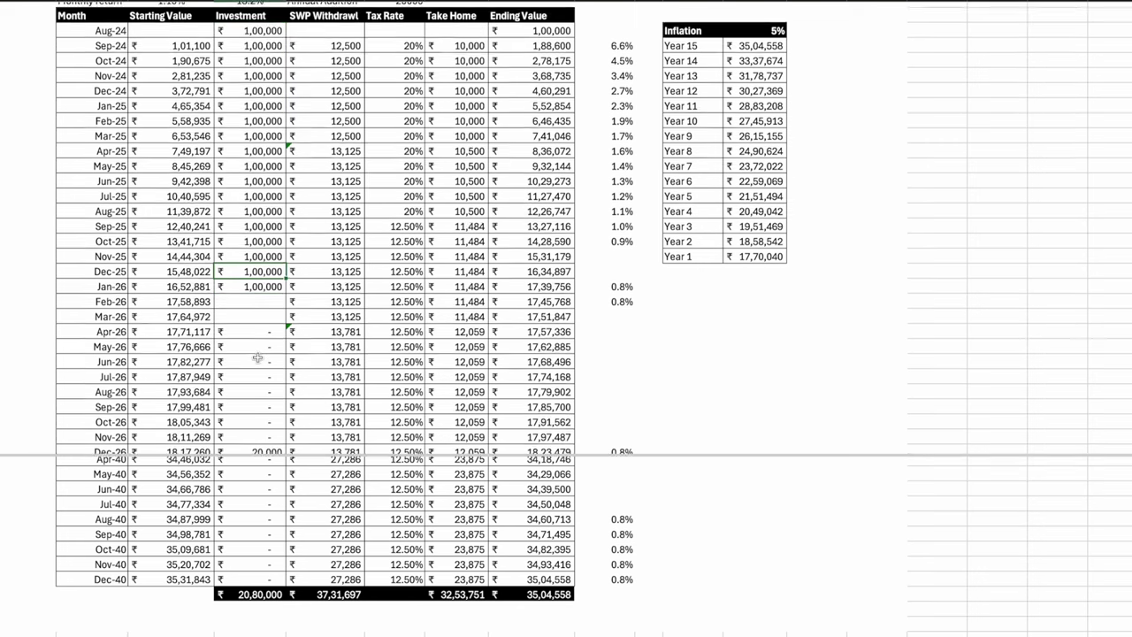
left_click(256, 370)
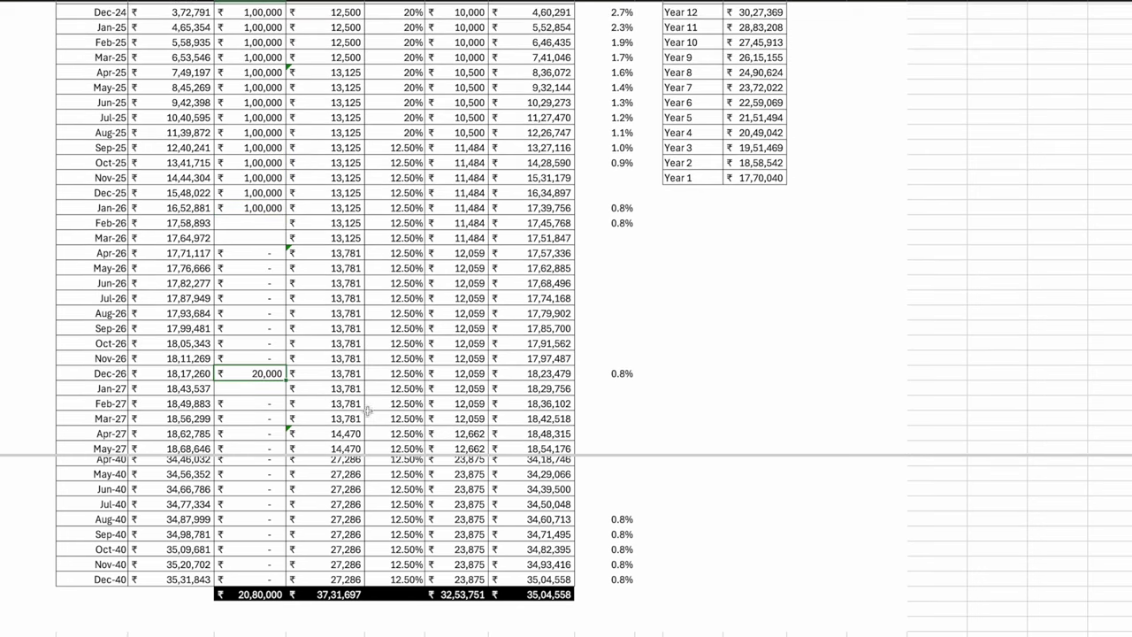
scroll(283, 403, "down", 3)
scroll(285, 400, "up", 5)
key("Up")
key("Up")
key("Up")
key("Up")
key("Up")
key("Up")
key("Up")
key("Up")
key("Up")
key("Up")
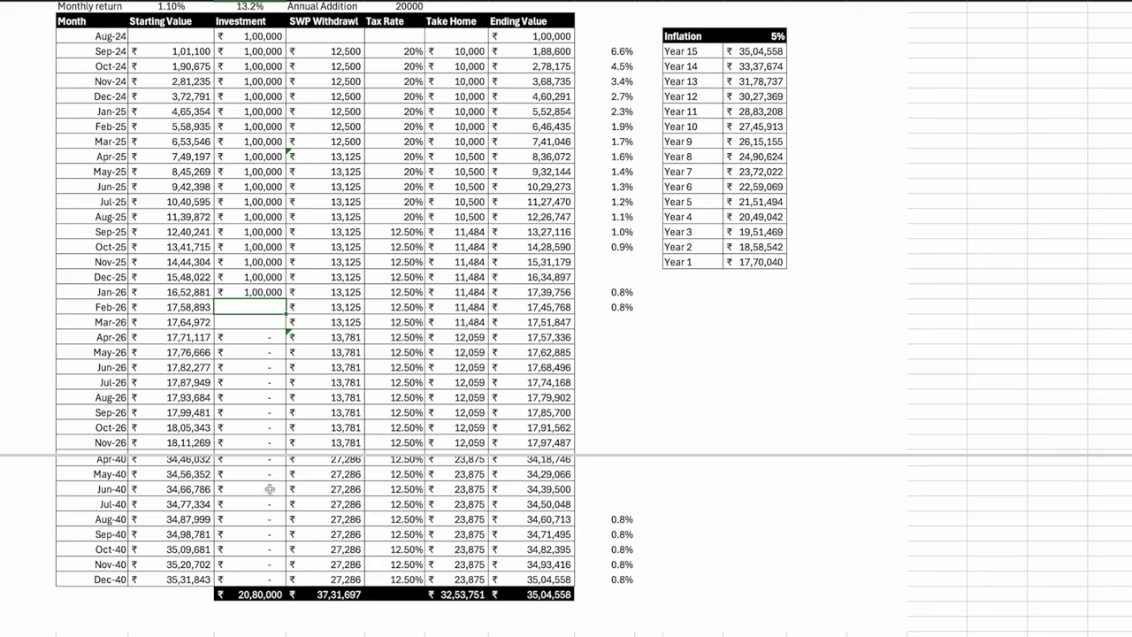
scroll(261, 369, "down", 1)
left_click(265, 443)
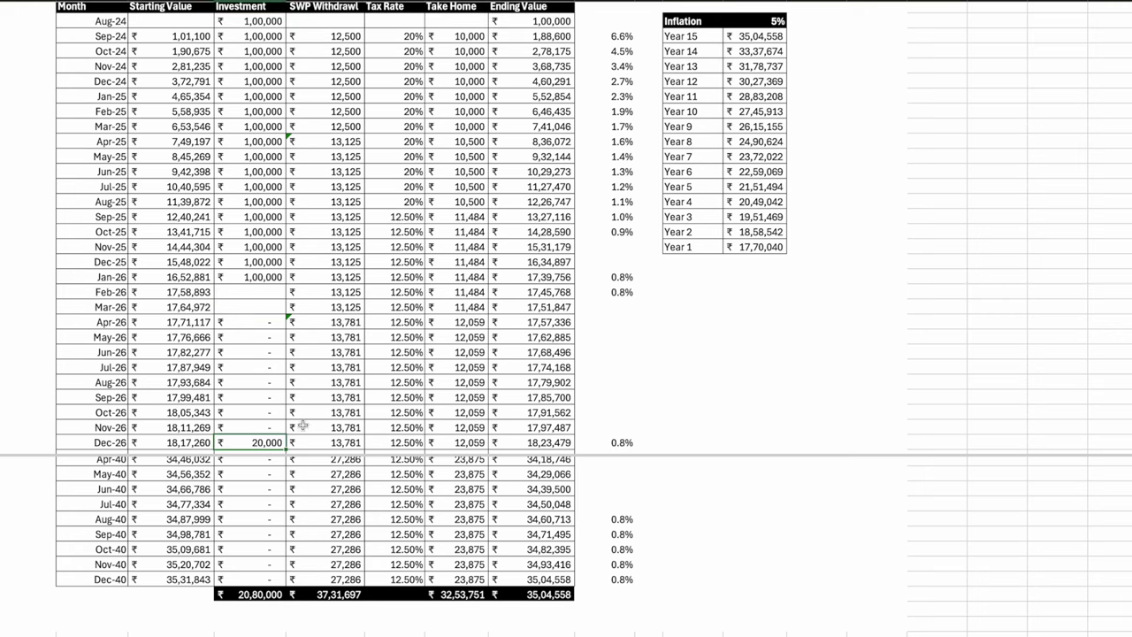
scroll(310, 421, "down", 1)
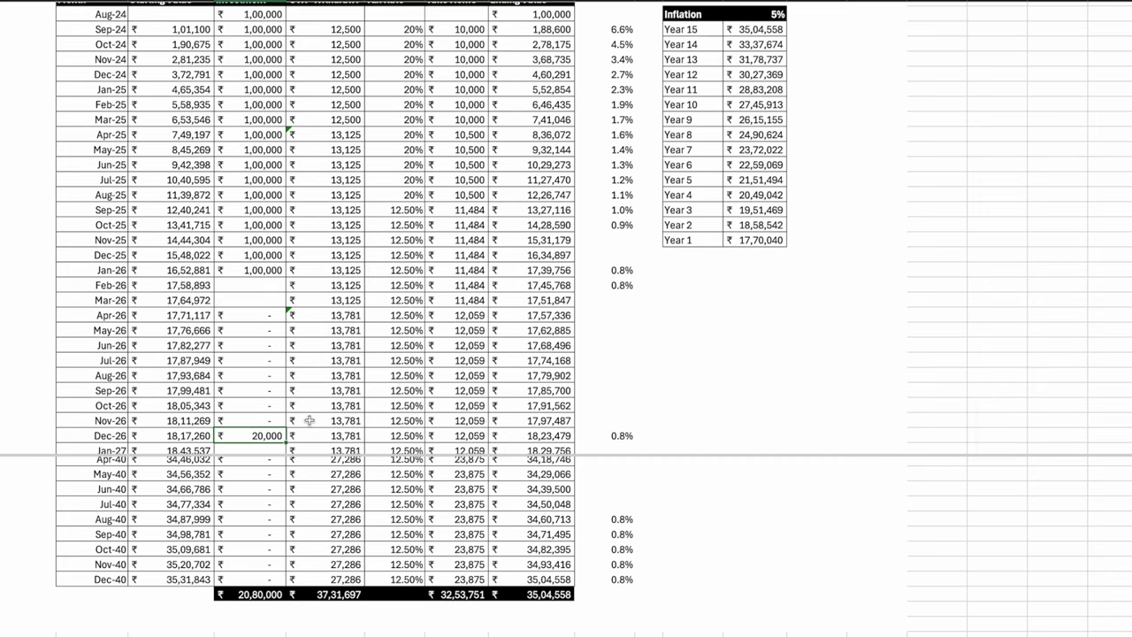
Try an Annual Addition of 0, check the total in the Ending Value column, and undo the change.
scroll(265, 321, "up", 1)
left_click(398, 29)
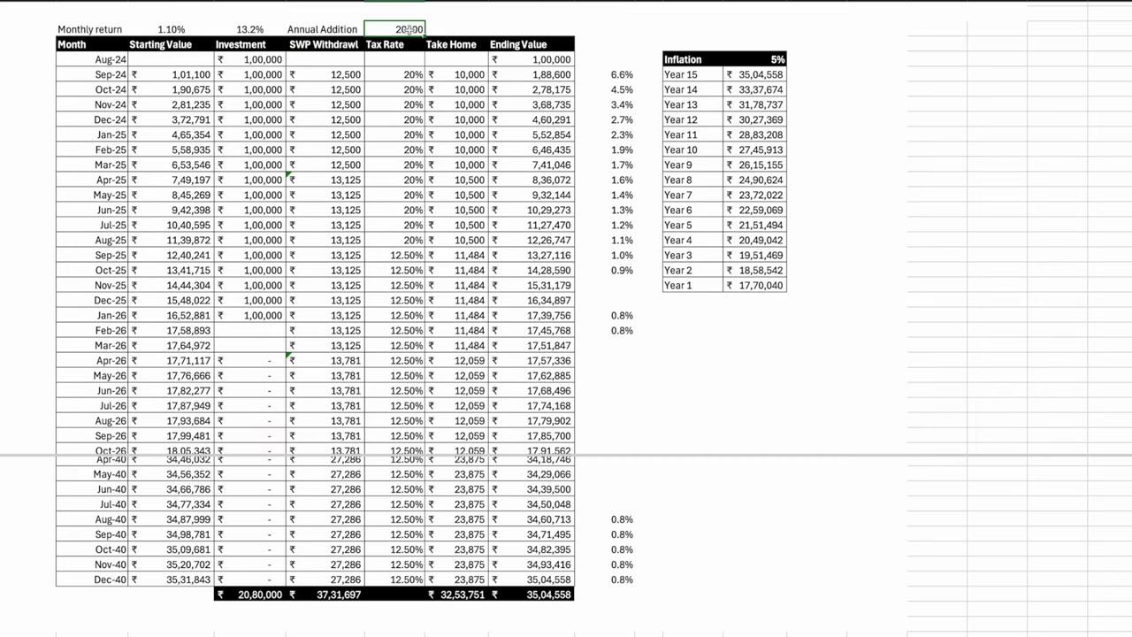
type("0")
key("Return")
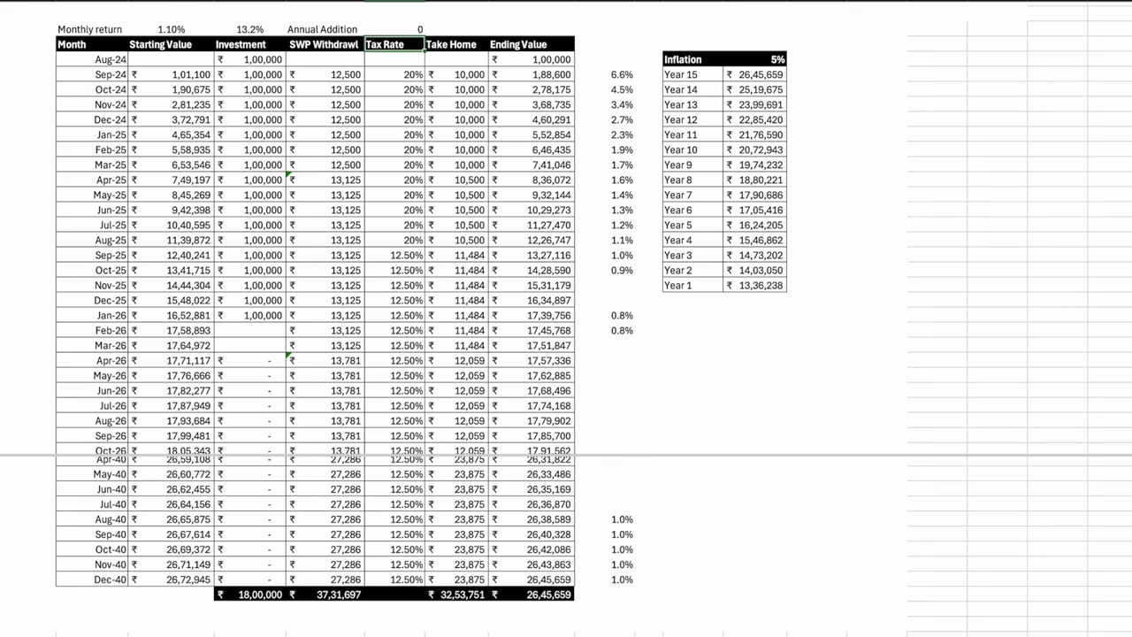
left_click(520, 594)
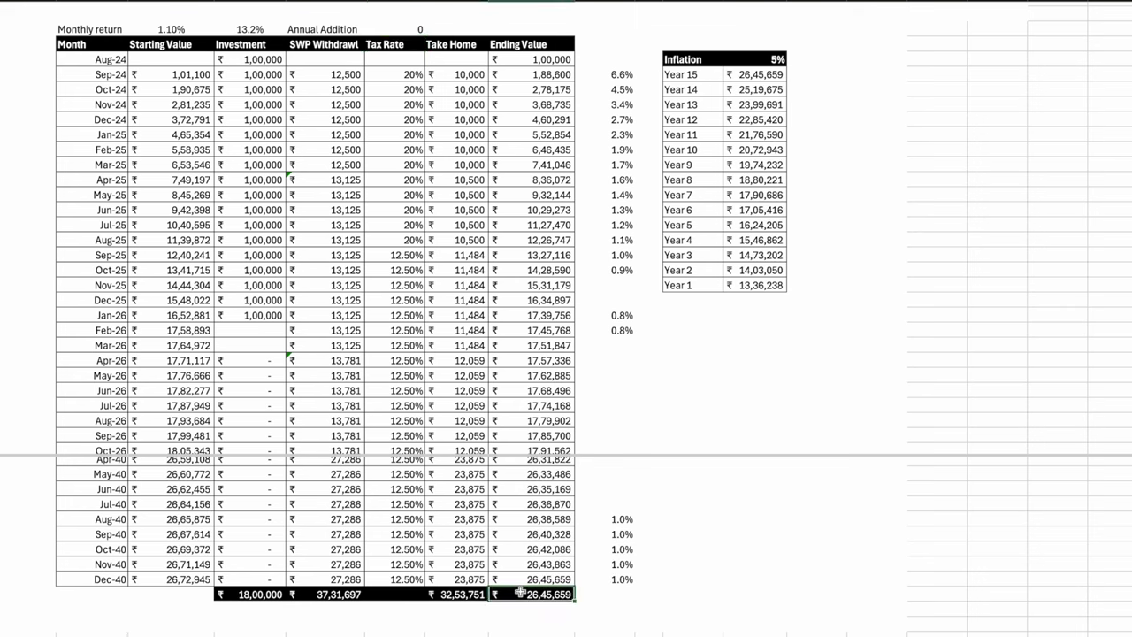
key("ctrl+z")
left_click(755, 359)
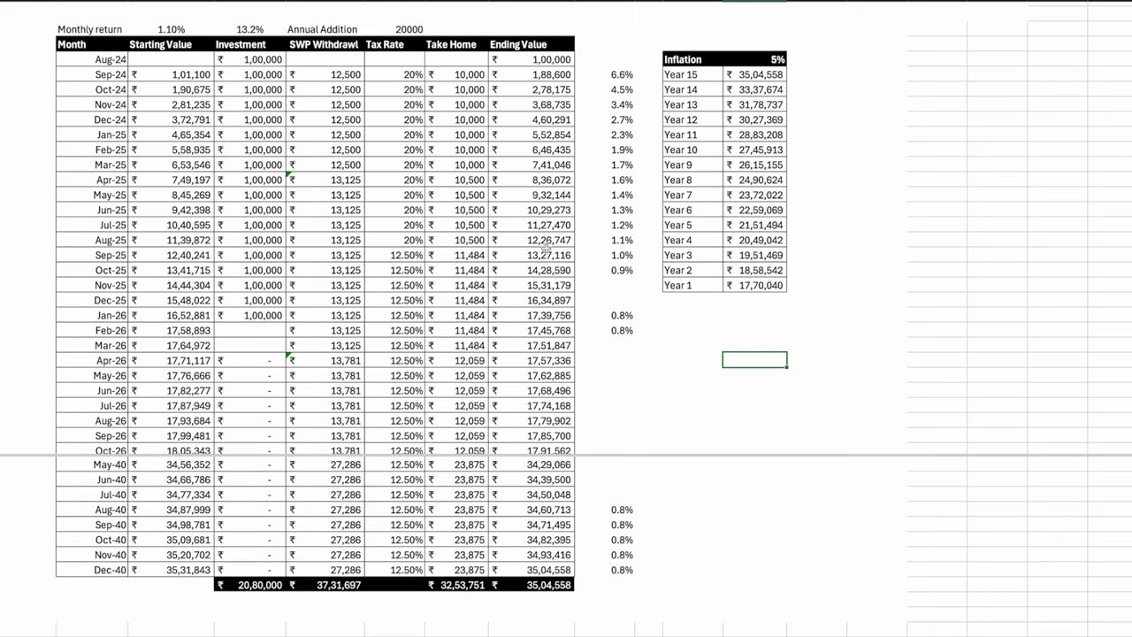
Review the Investment, SWP Withdrawl, Take Home and Ending Value totals for the full Aug-24 to Dec-40 period.
left_click(106, 58)
left_click(102, 569, "shift")
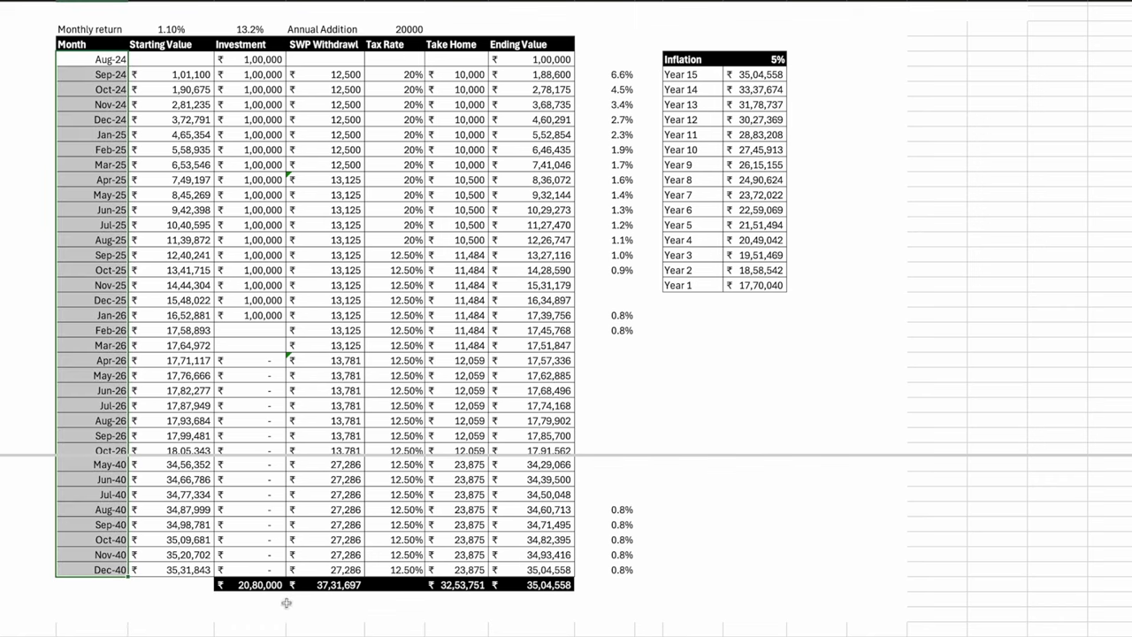
left_click(261, 587)
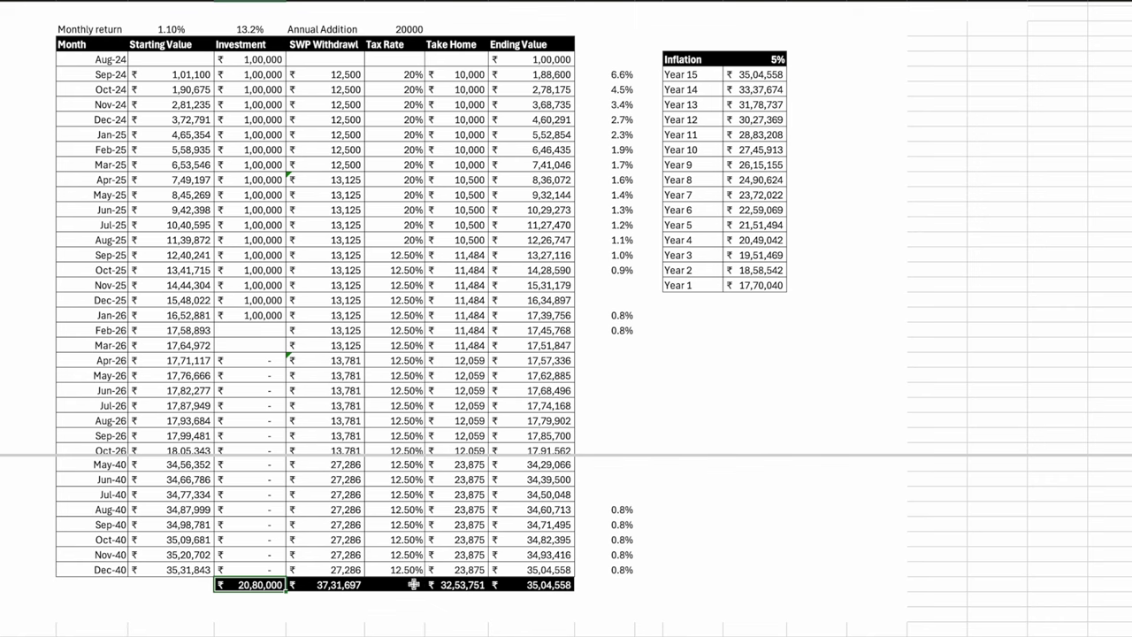
left_click(360, 586)
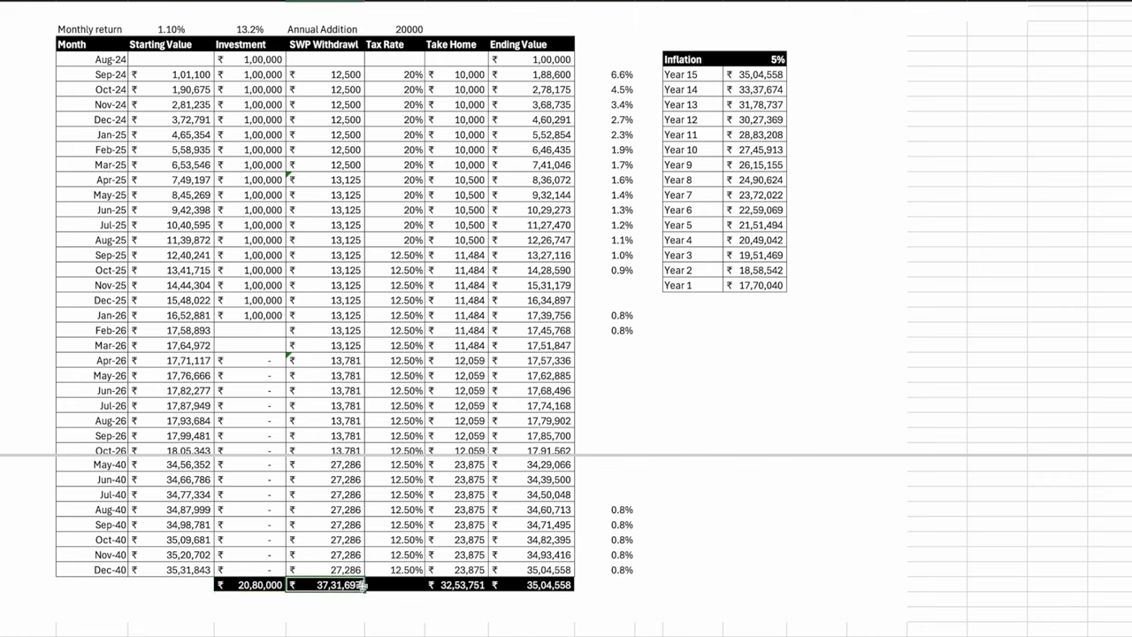
left_click(446, 586)
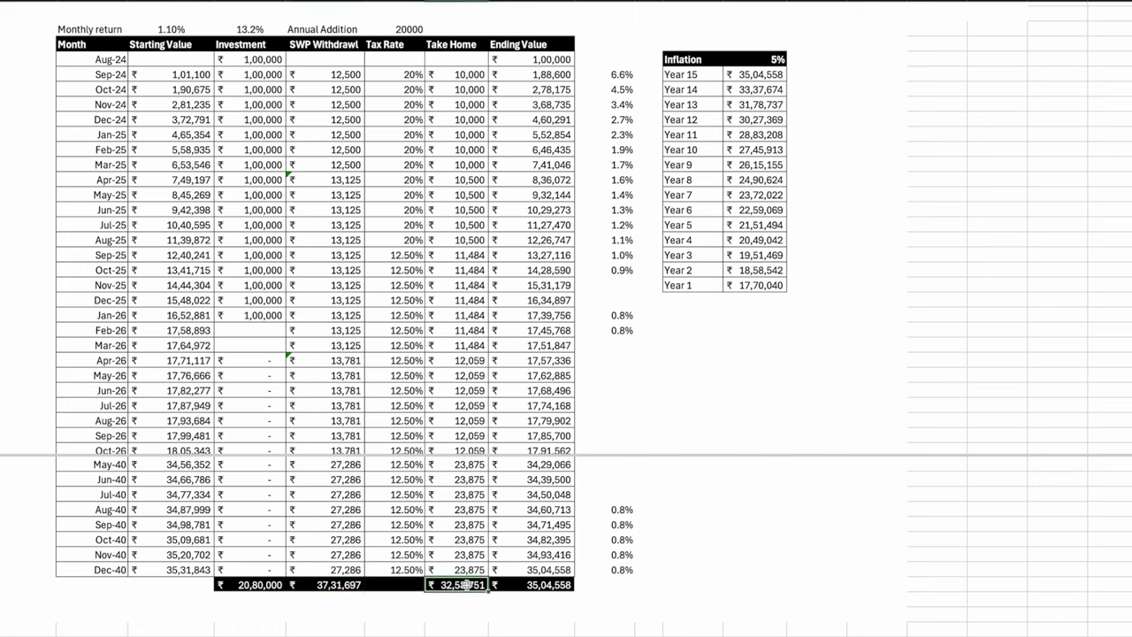
left_click(544, 584)
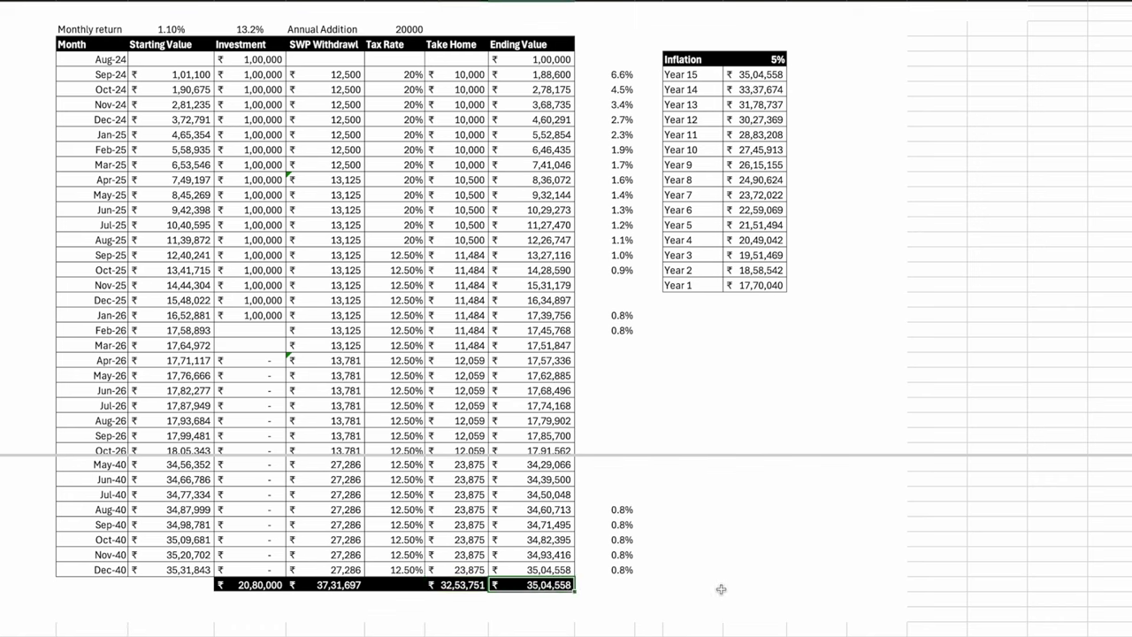
Inspect the final 2040 ending values and the first take-home amount in Sep-24.
left_click_drag(545, 524, 545, 570)
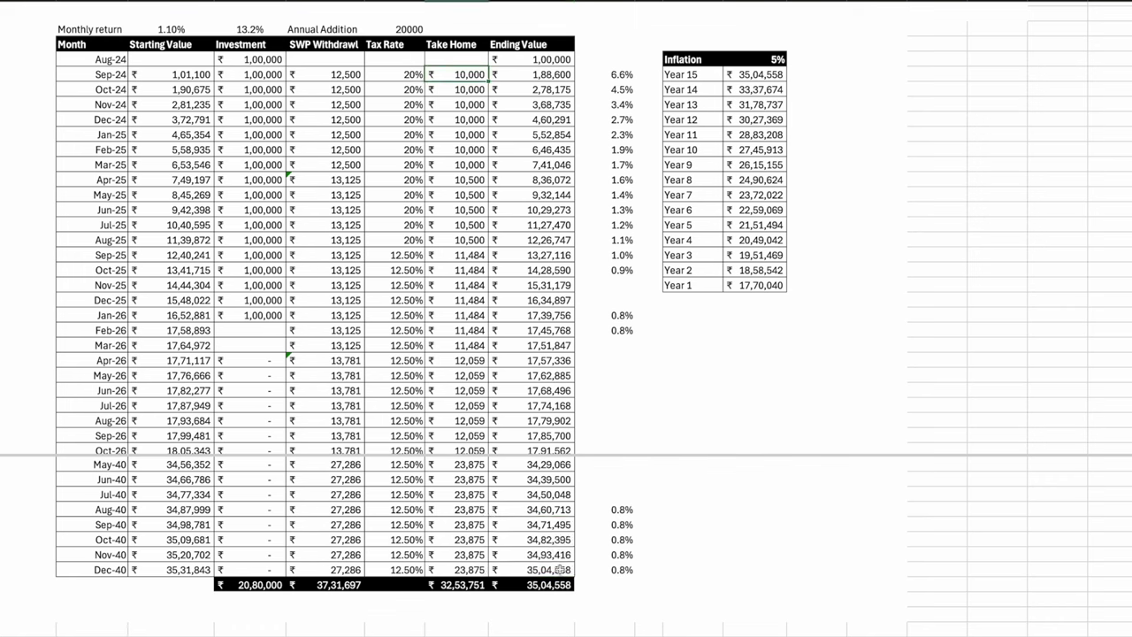
left_click(451, 74)
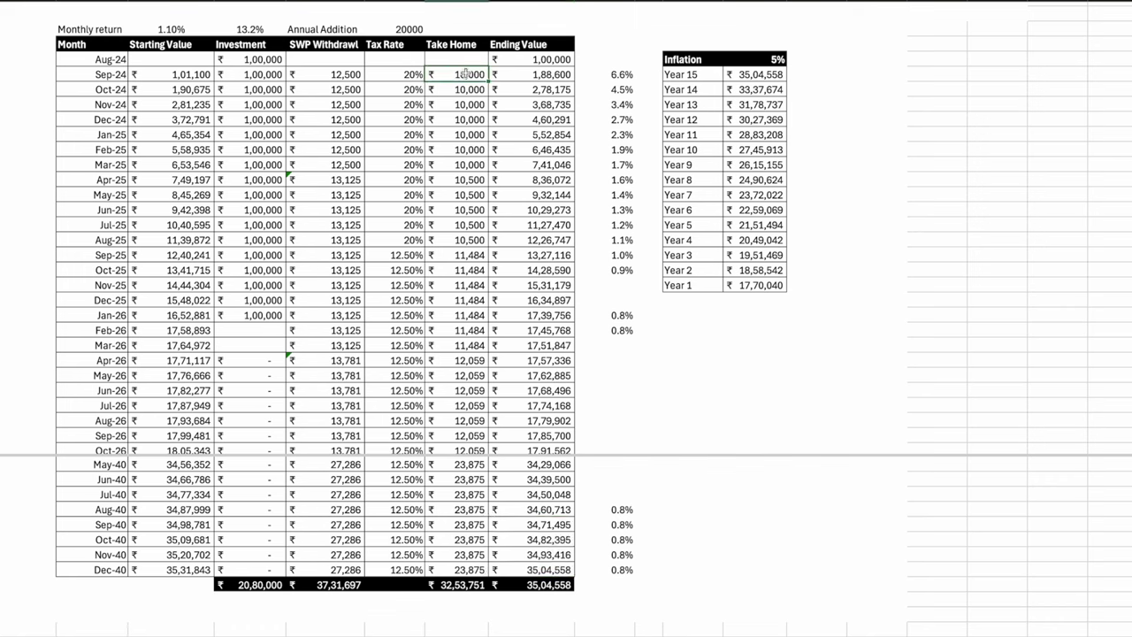